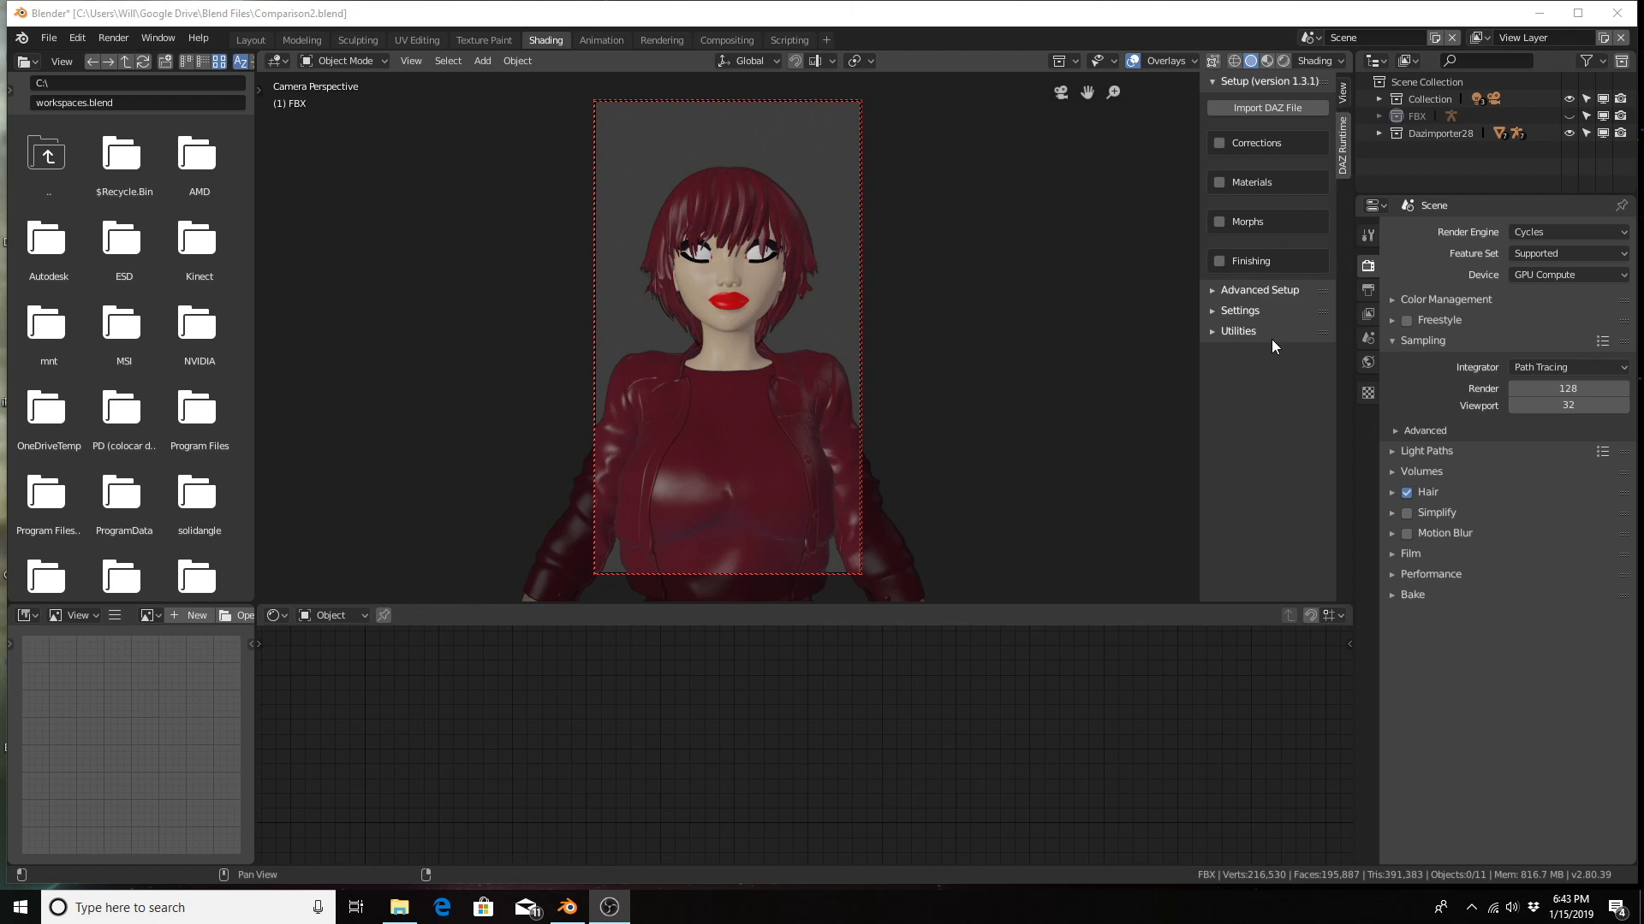
Step: Set the render engine to Eevee and show the hair's Layer4-1 material settings
{"action": "left_click", "coordinate": [1544, 231]}
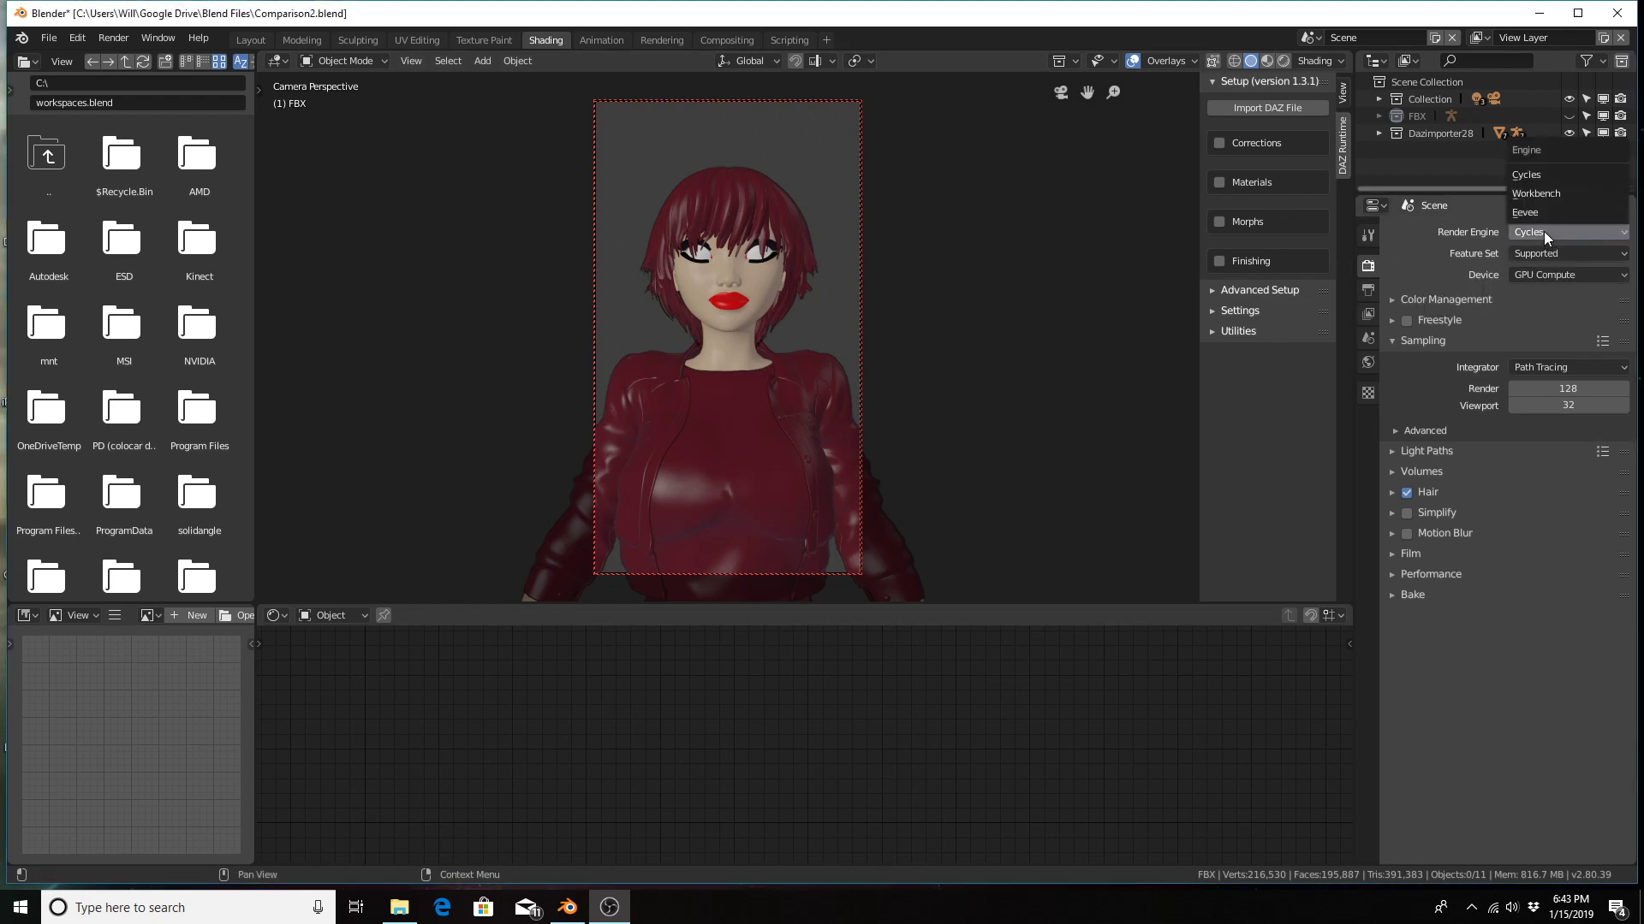
{"action": "left_click", "coordinate": [1544, 218]}
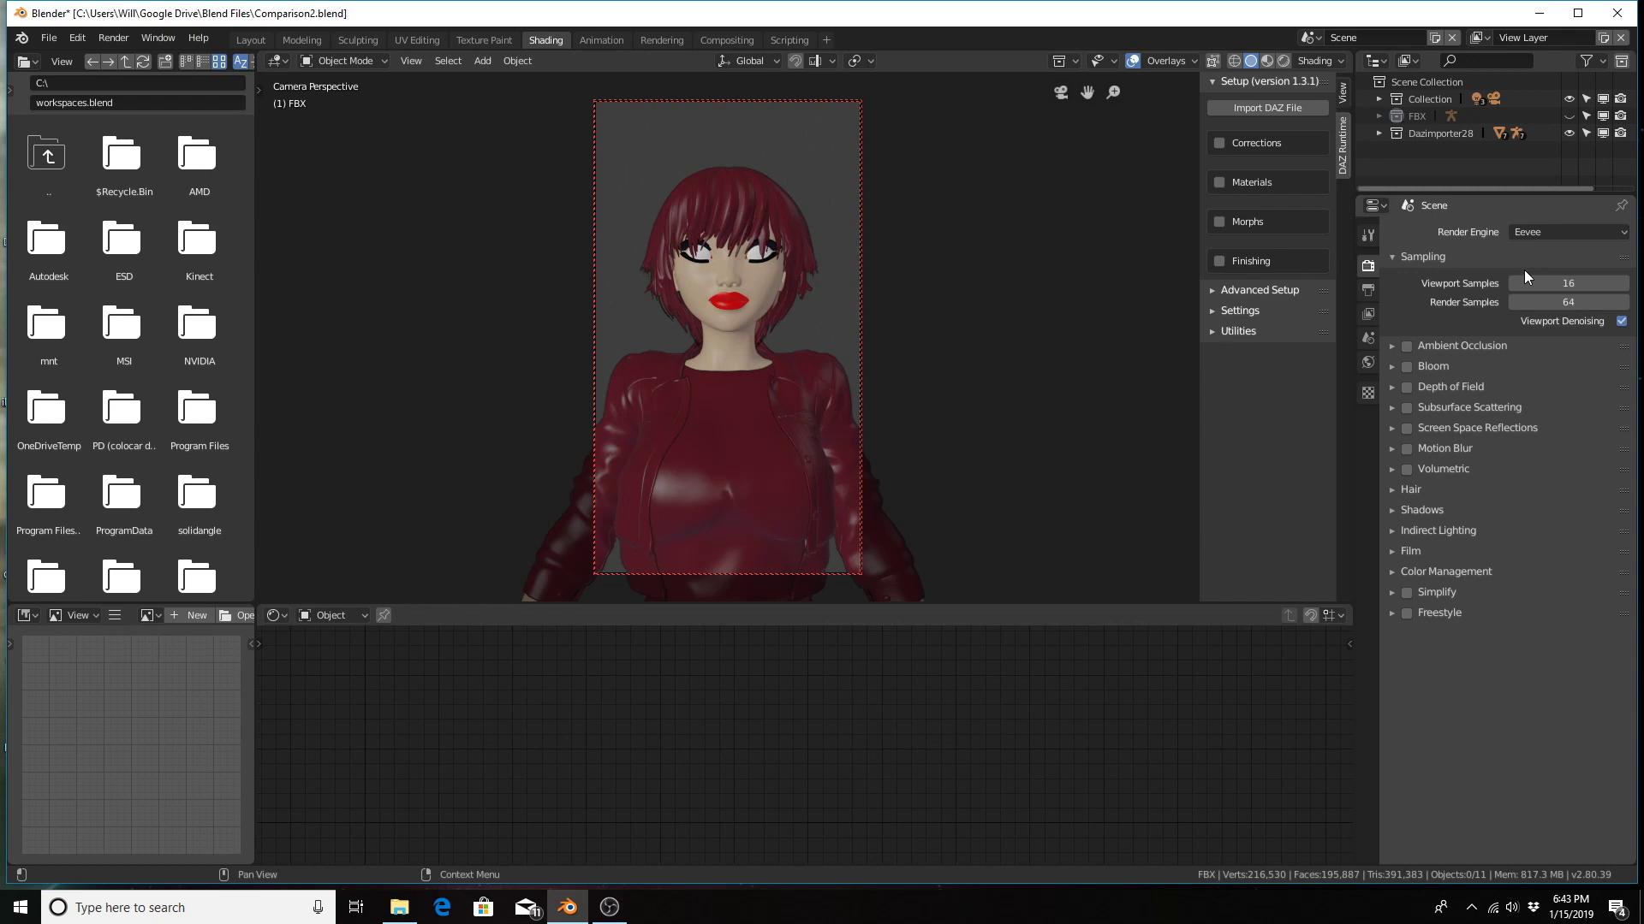
{"action": "left_click", "coordinate": [756, 187]}
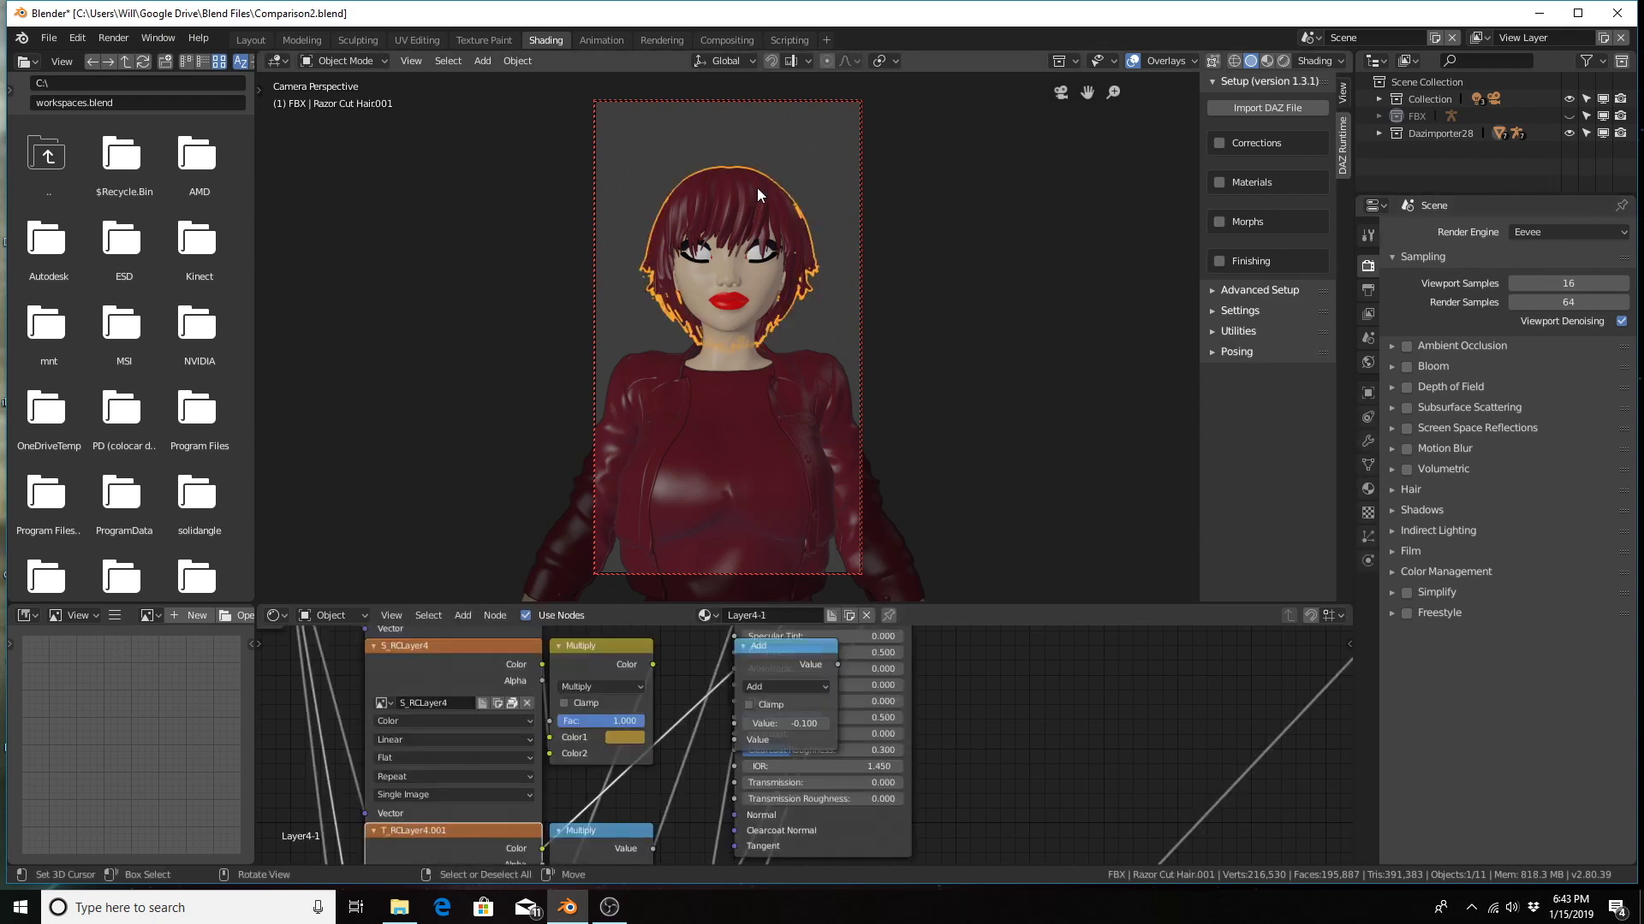
{"action": "left_click", "coordinate": [1367, 489]}
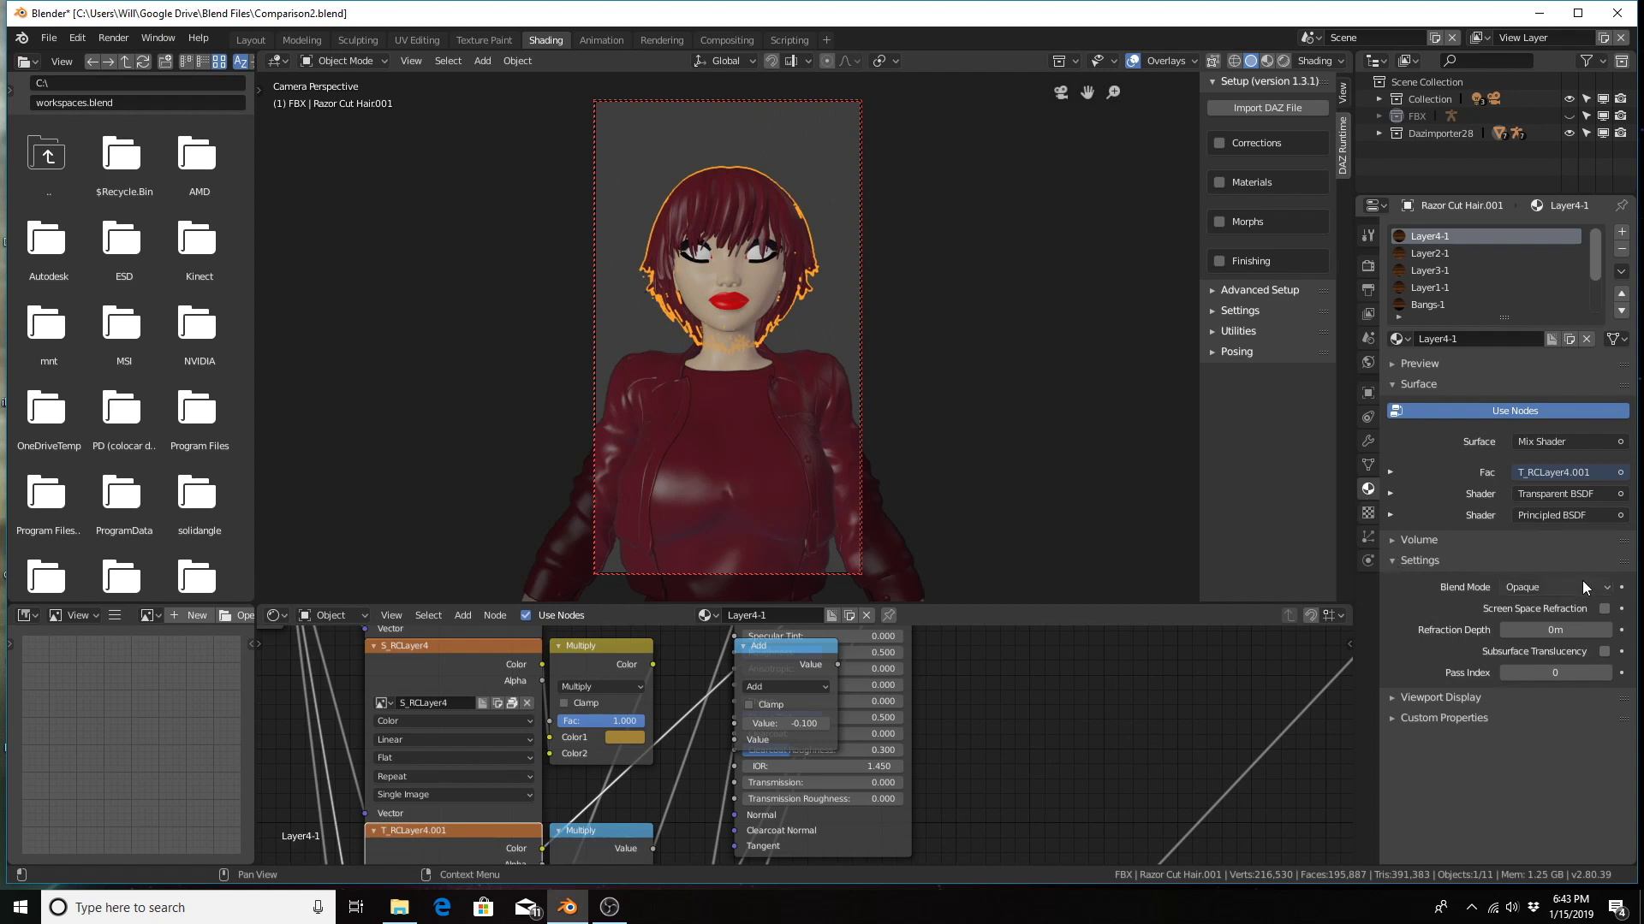
Step: Set the Layer4-1 and Layer2-1 hair materials' blend mode to Alpha Blend
{"action": "left_click", "coordinate": [1536, 587]}
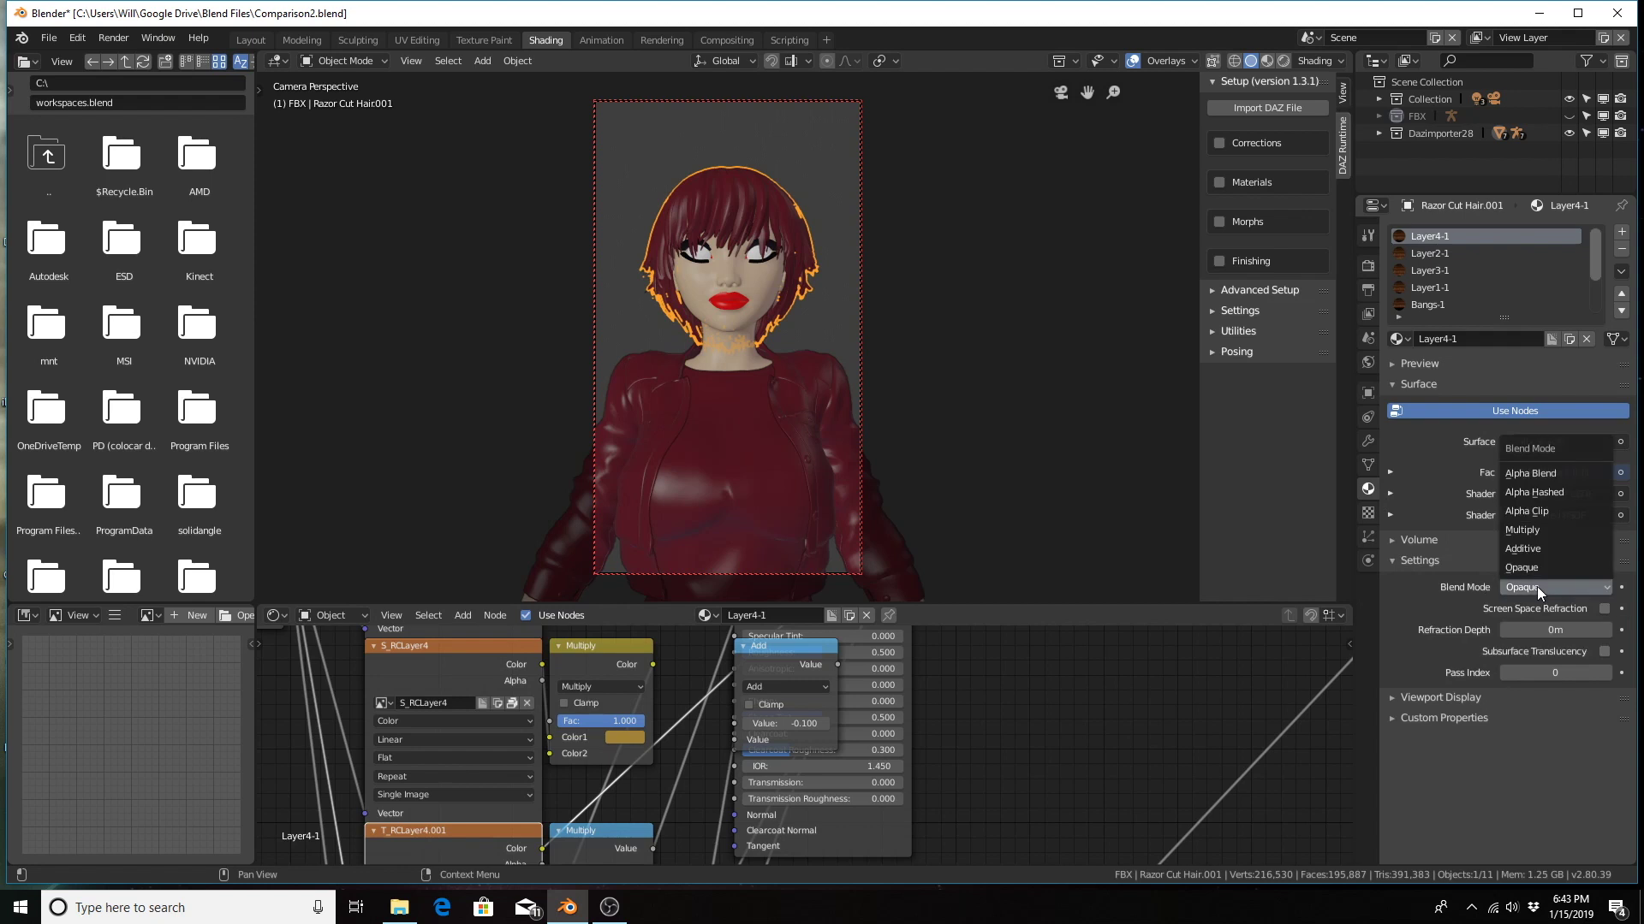
{"action": "left_click", "coordinate": [1560, 477]}
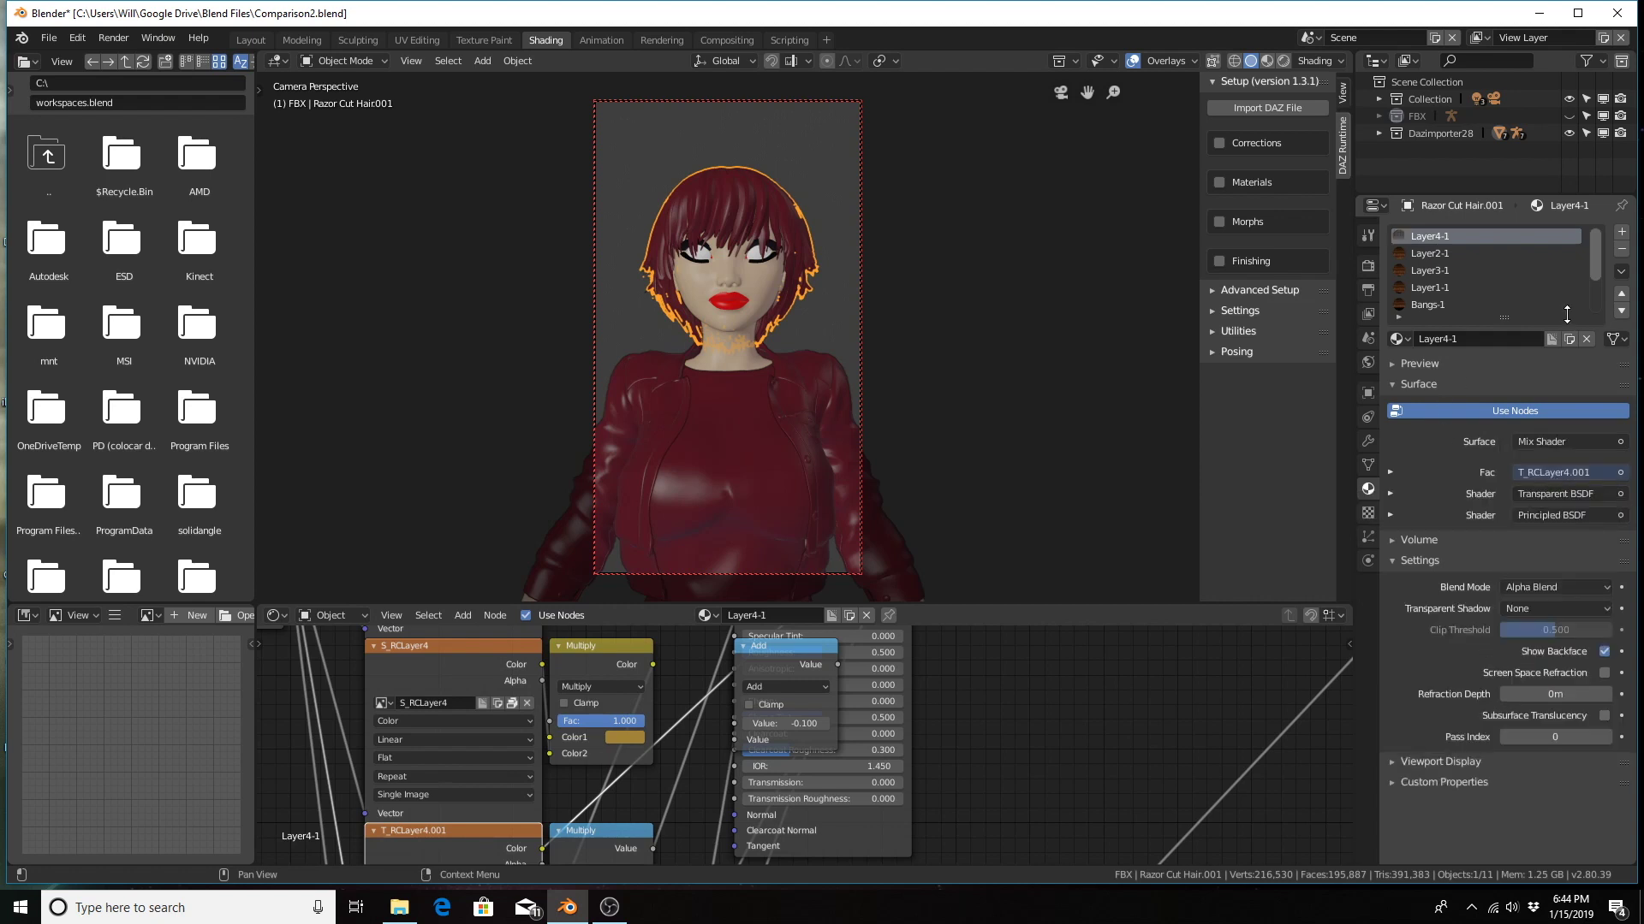
{"action": "left_click", "coordinate": [1429, 254]}
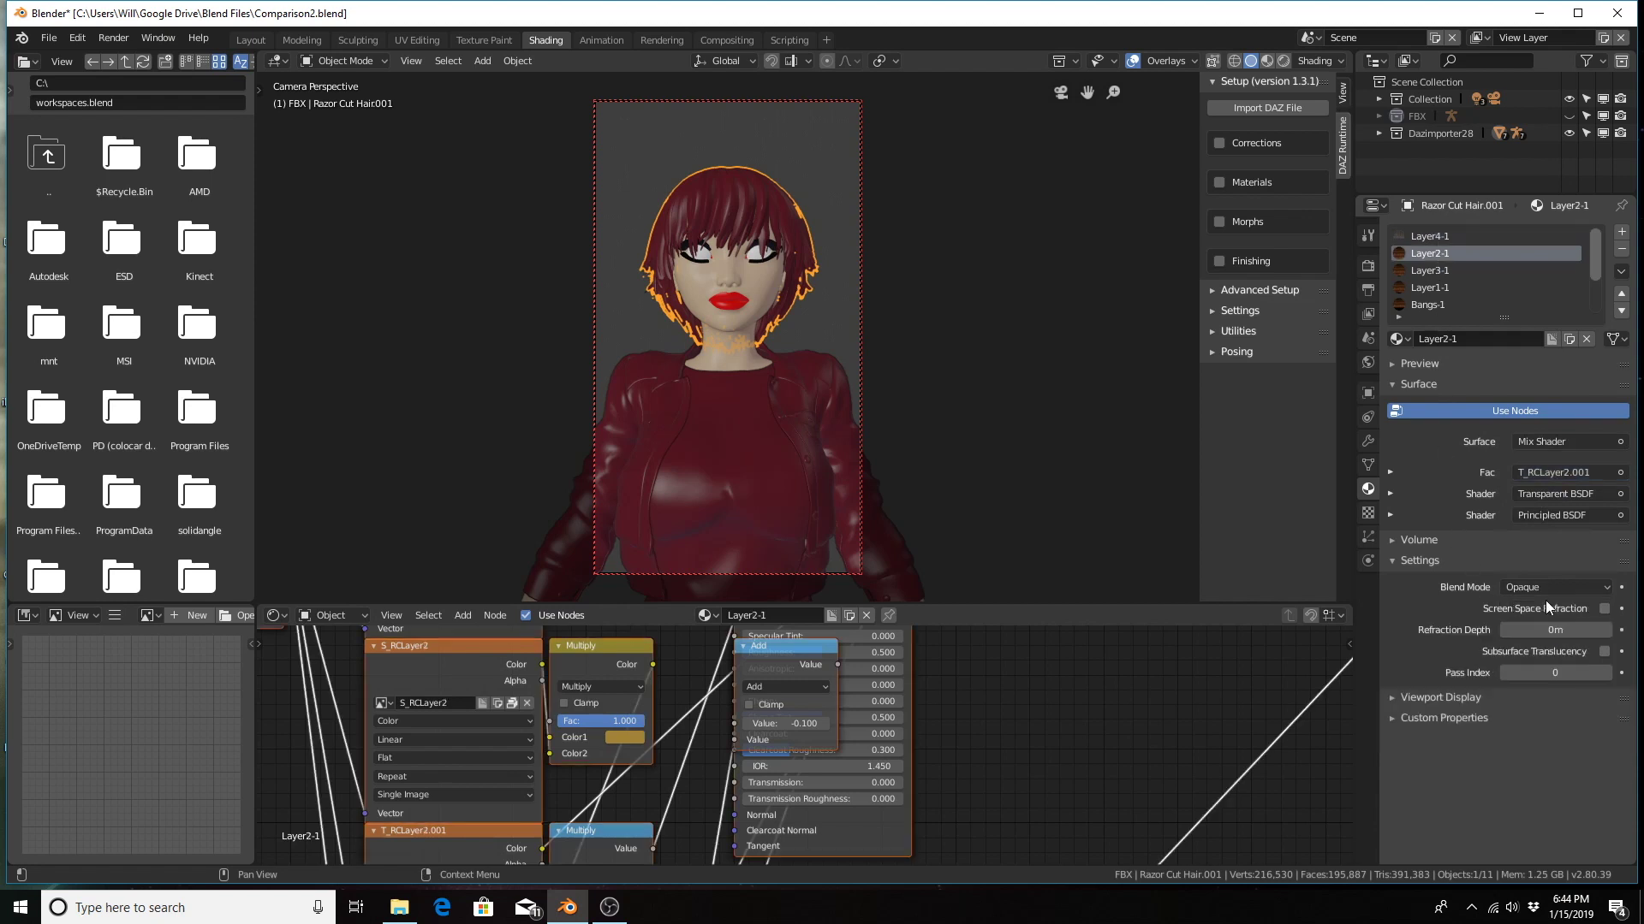
{"action": "left_click", "coordinate": [1572, 443]}
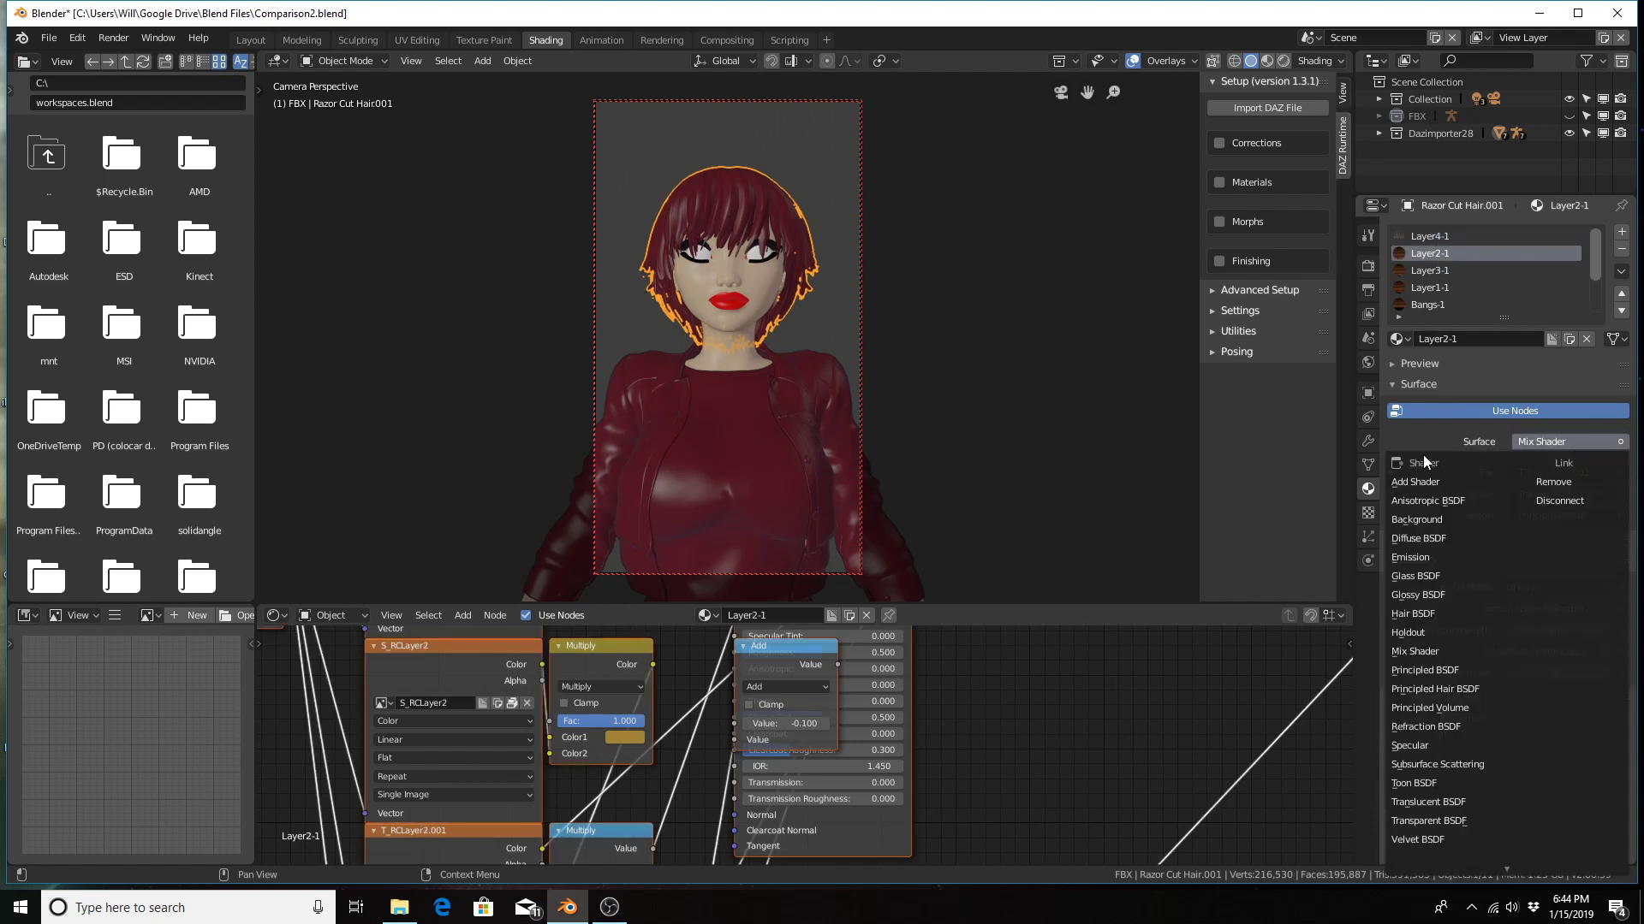
{"action": "key", "text": "Escape"}
{"action": "left_click", "coordinate": [1532, 587]}
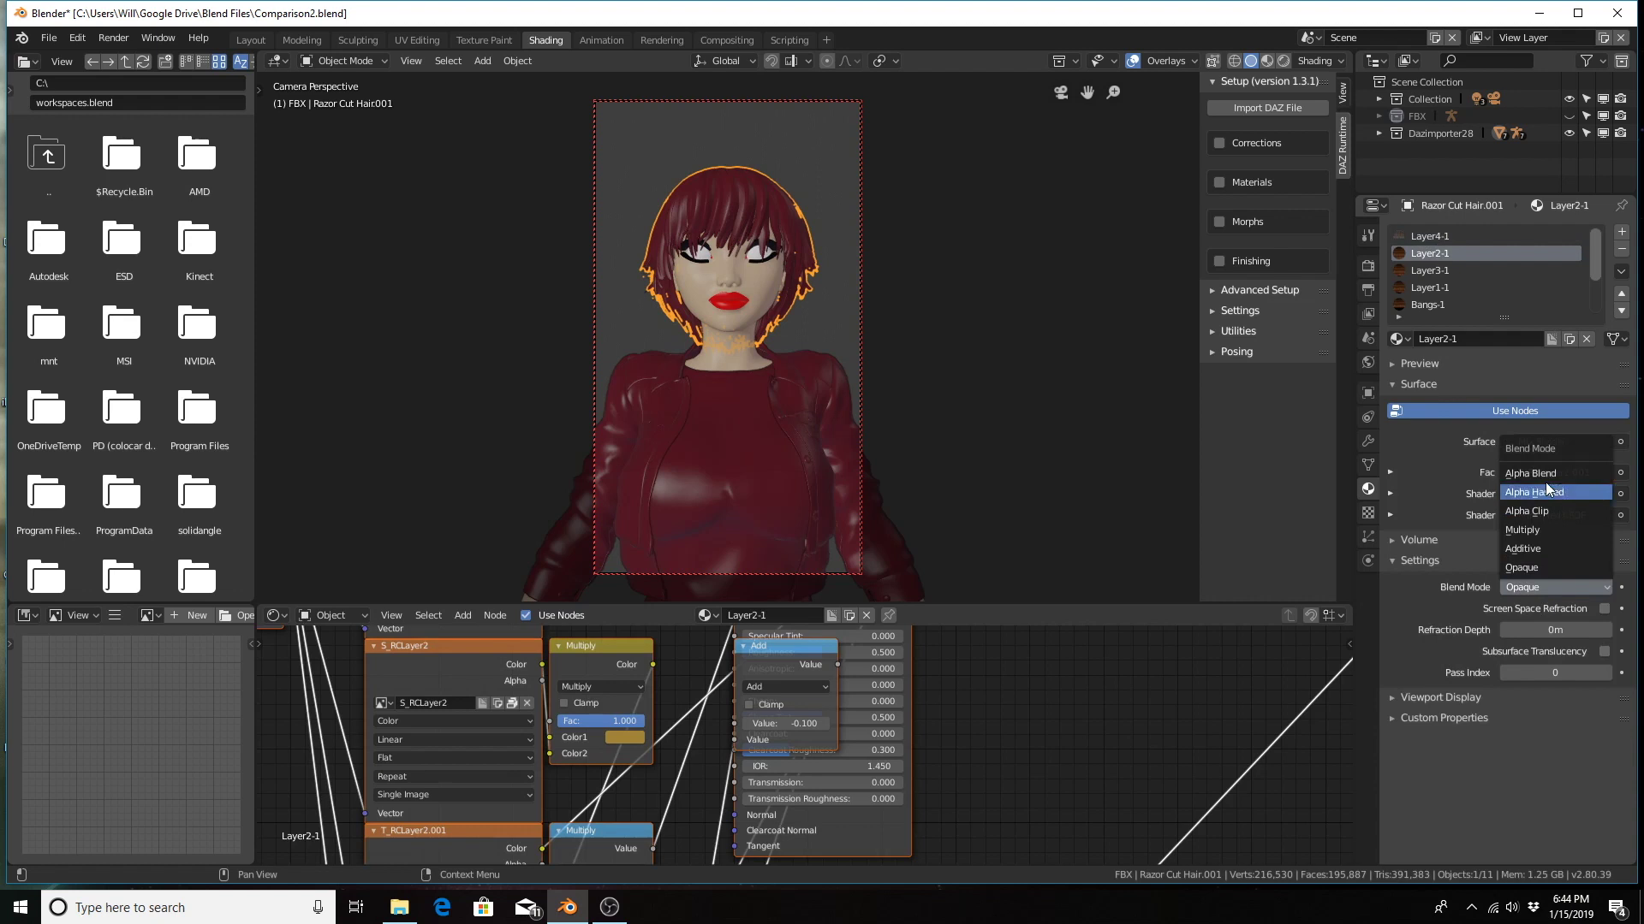
{"action": "left_click", "coordinate": [1545, 473]}
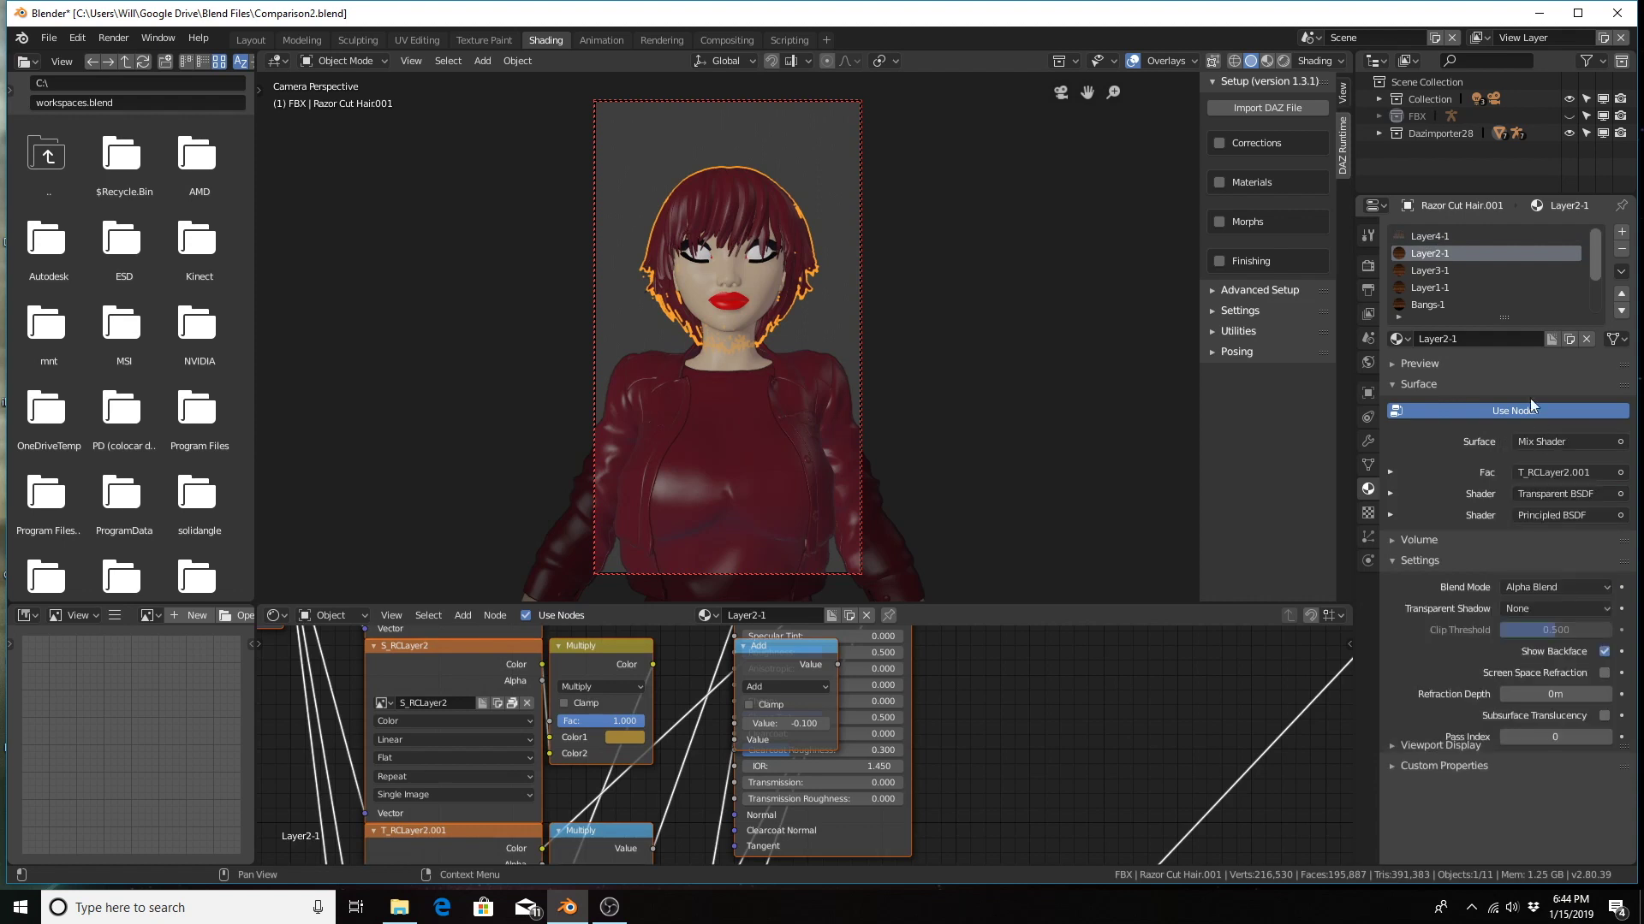
Step: Set the Layer3-1 and Layer1-1 hair materials' blend mode to Alpha Blend
{"action": "left_click", "coordinate": [1449, 271]}
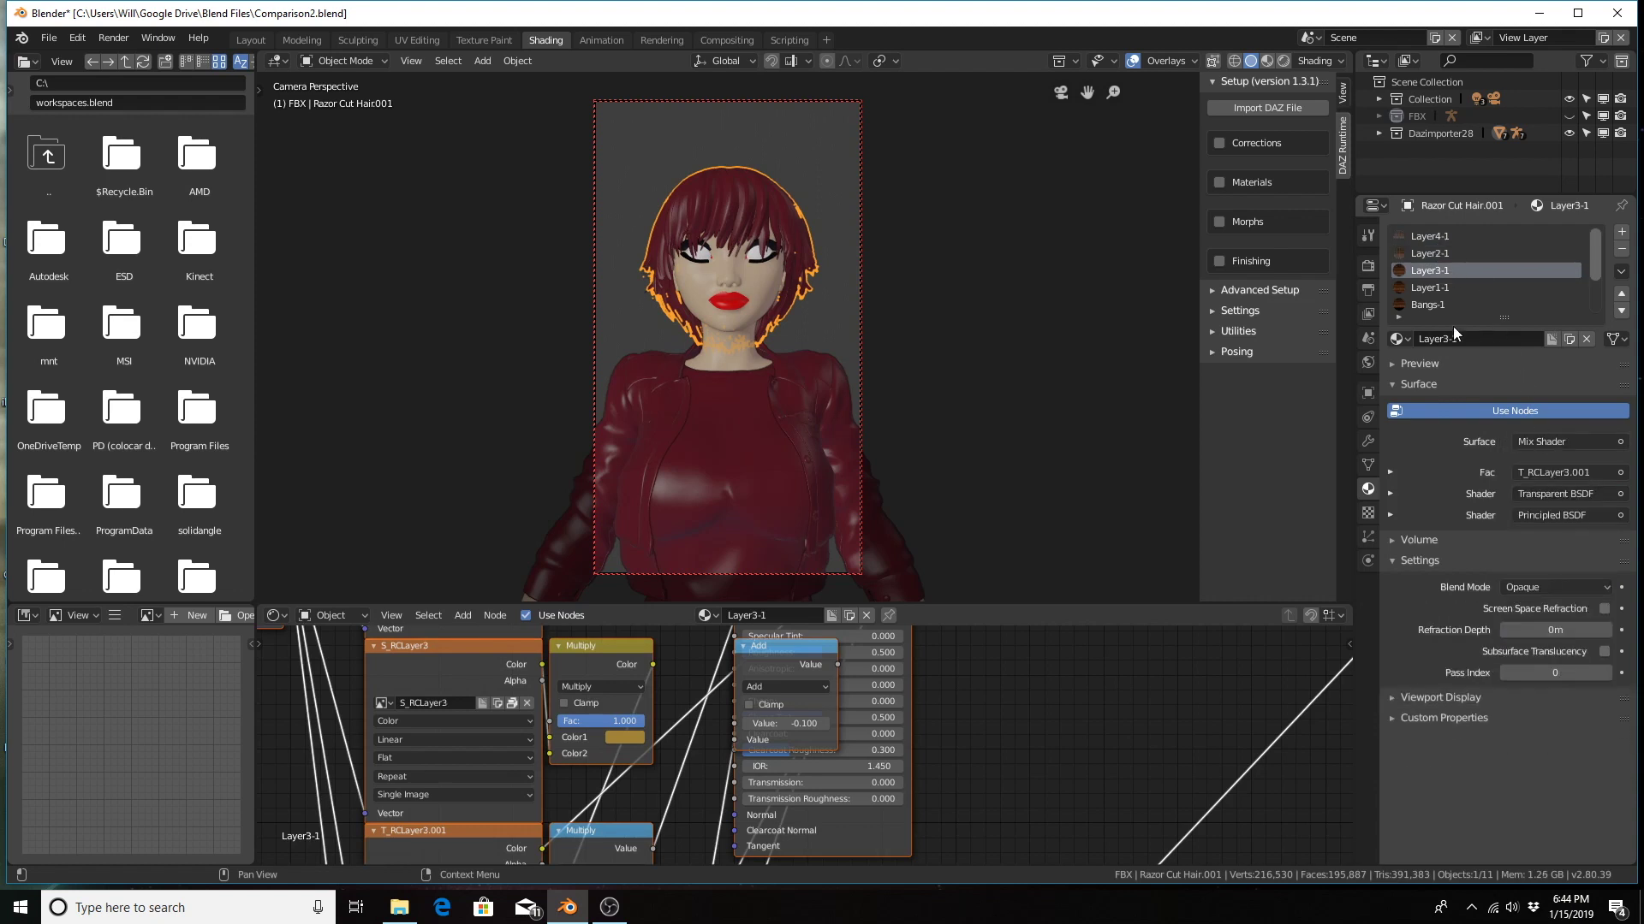
{"action": "left_click", "coordinate": [1537, 587]}
{"action": "left_click", "coordinate": [1541, 473]}
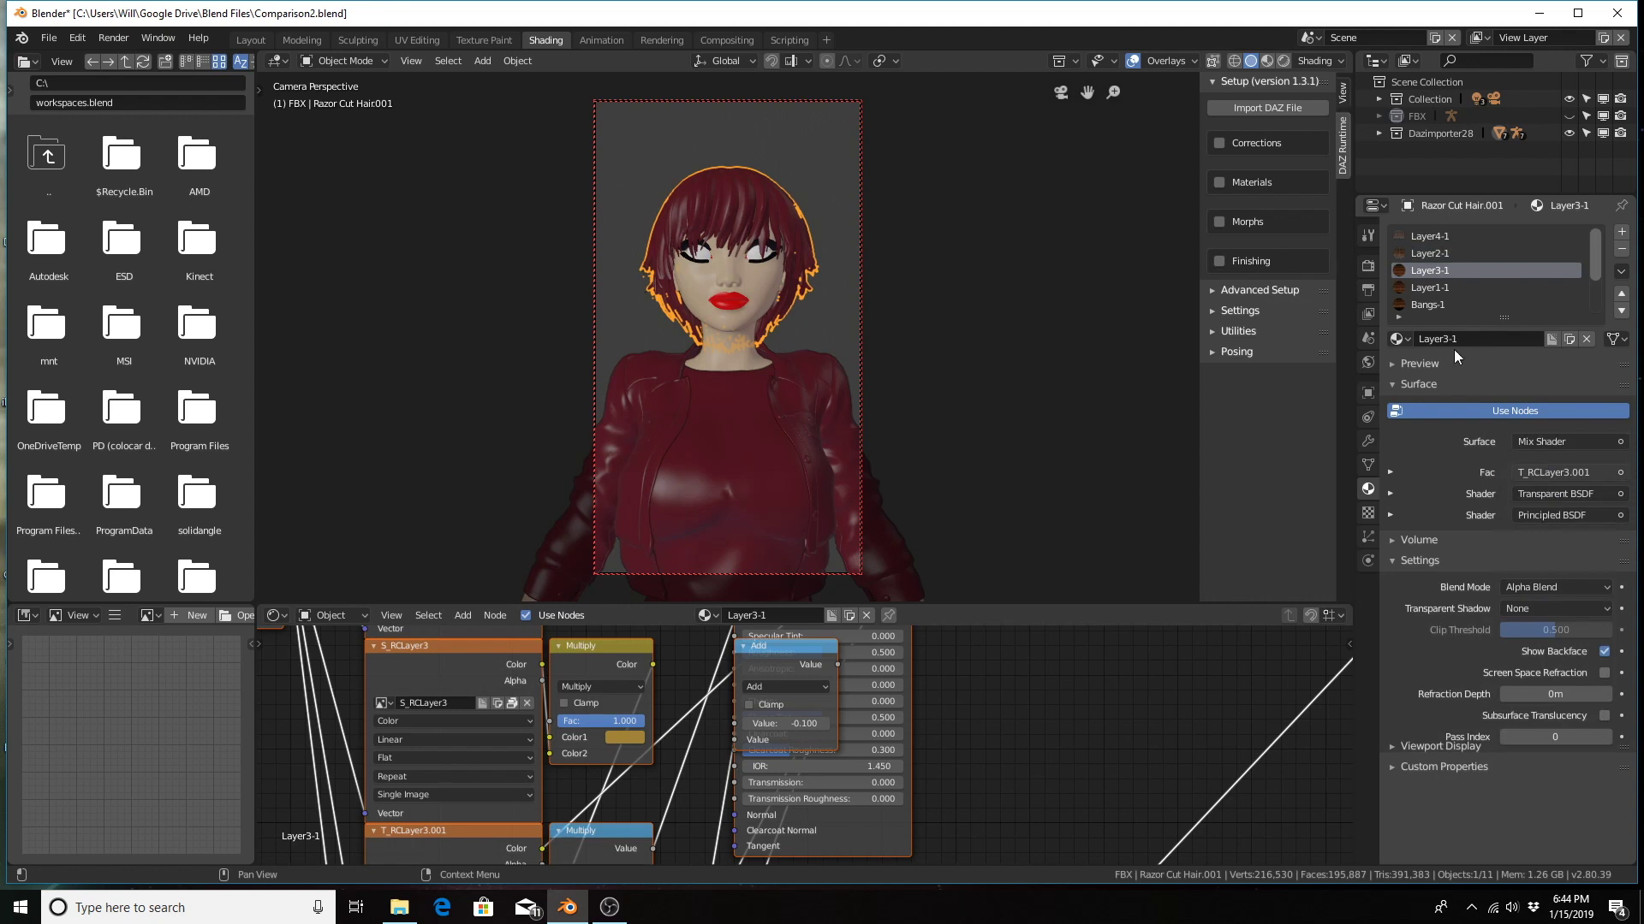
{"action": "left_click", "coordinate": [1428, 289]}
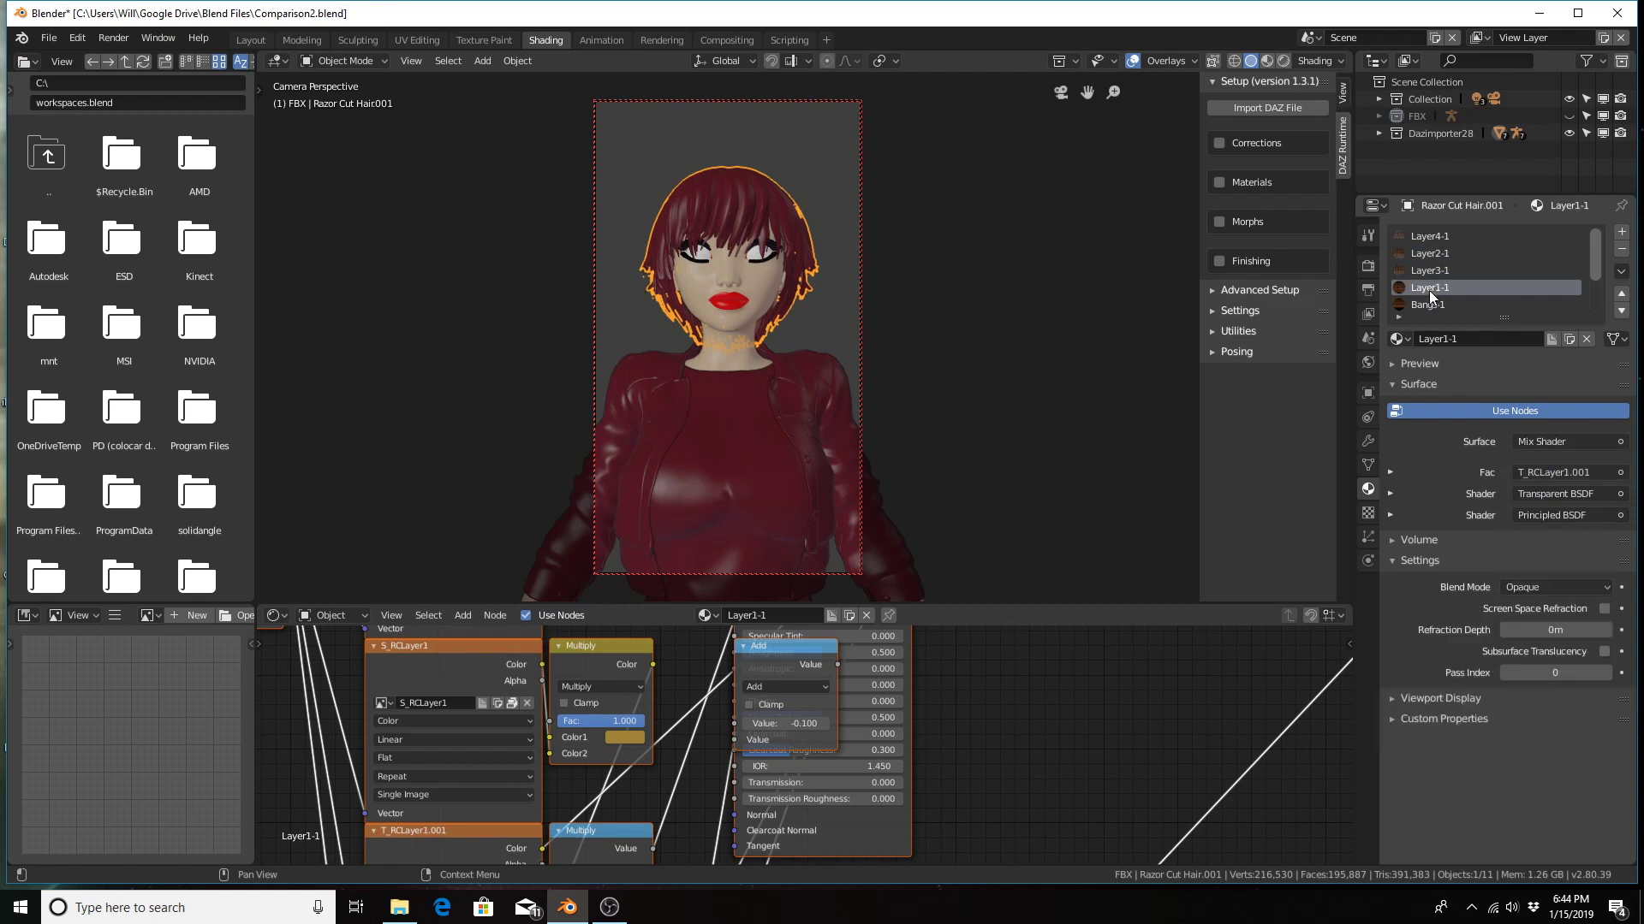
{"action": "left_click", "coordinate": [1545, 593]}
{"action": "left_click", "coordinate": [1551, 474]}
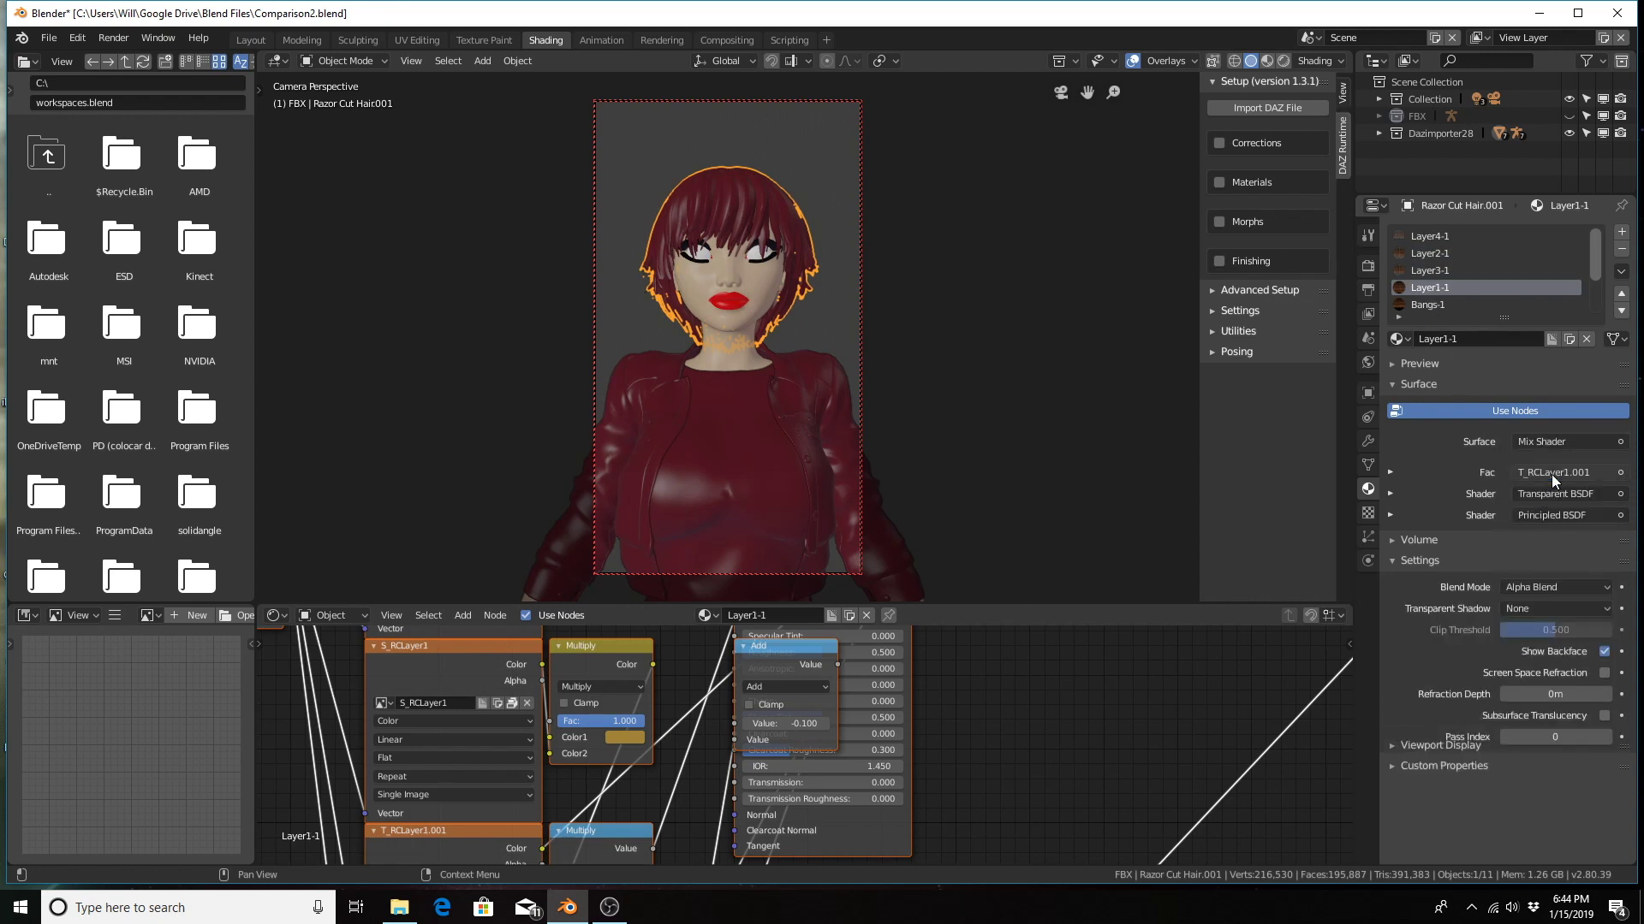
{"action": "left_click", "coordinate": [1422, 305]}
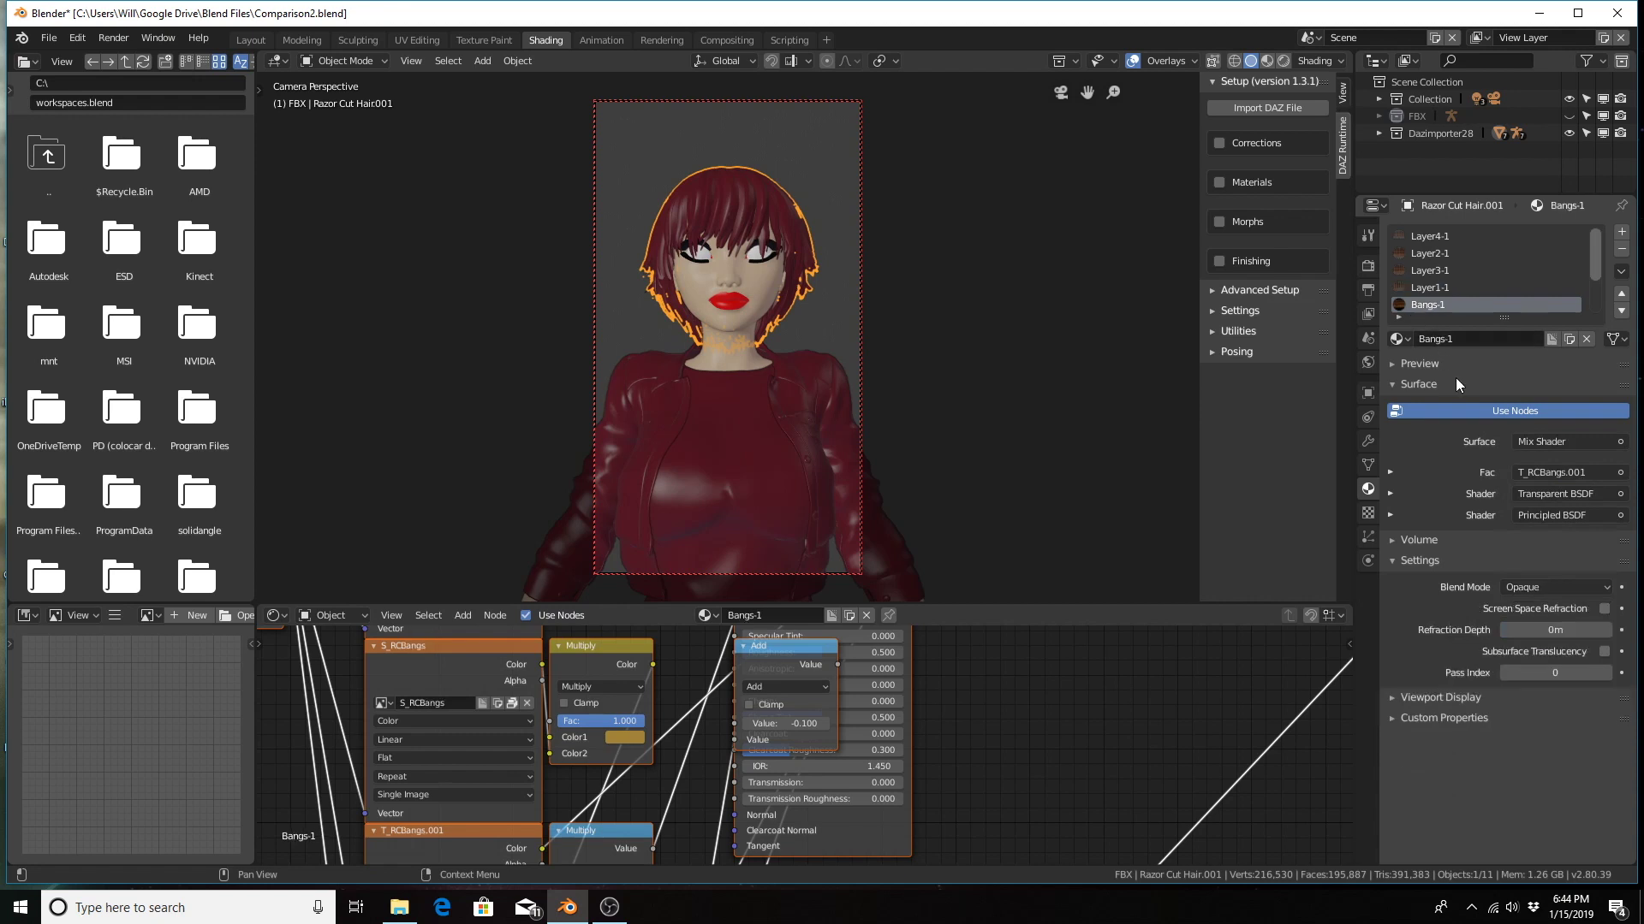
Step: Set the Bangs-1, Scalp-1 and Layer1Fine-1 hair materials to Alpha Blend
{"action": "left_click", "coordinate": [1534, 586]}
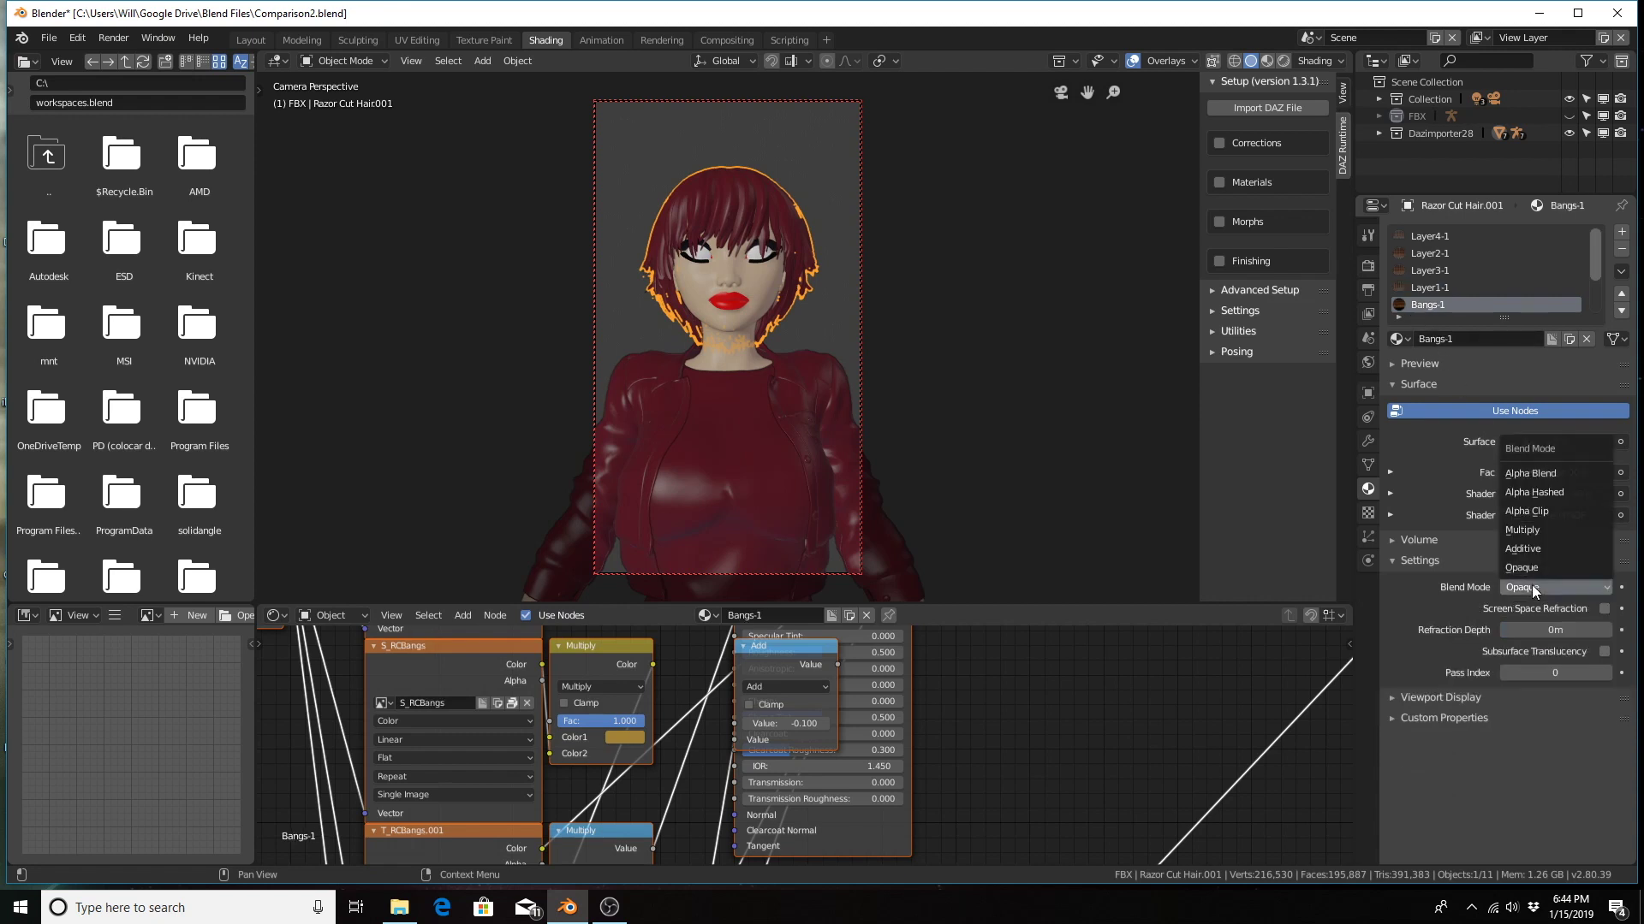
{"action": "left_click", "coordinate": [1554, 473]}
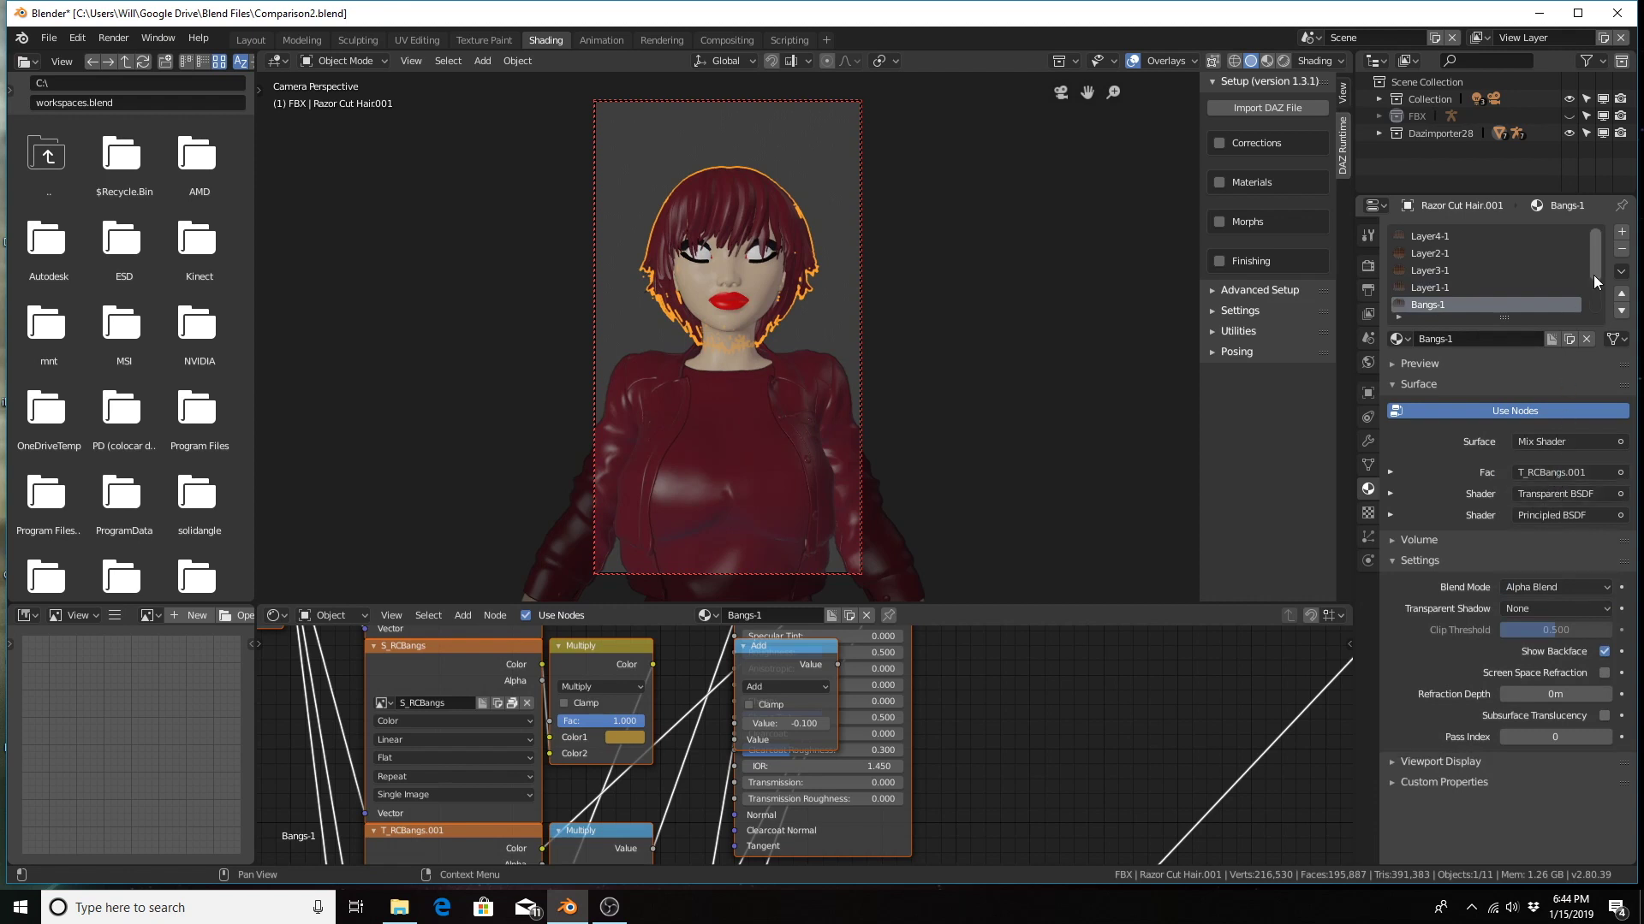
{"action": "left_click_drag", "start_coordinate": [1593, 276], "coordinate": [1594, 327]}
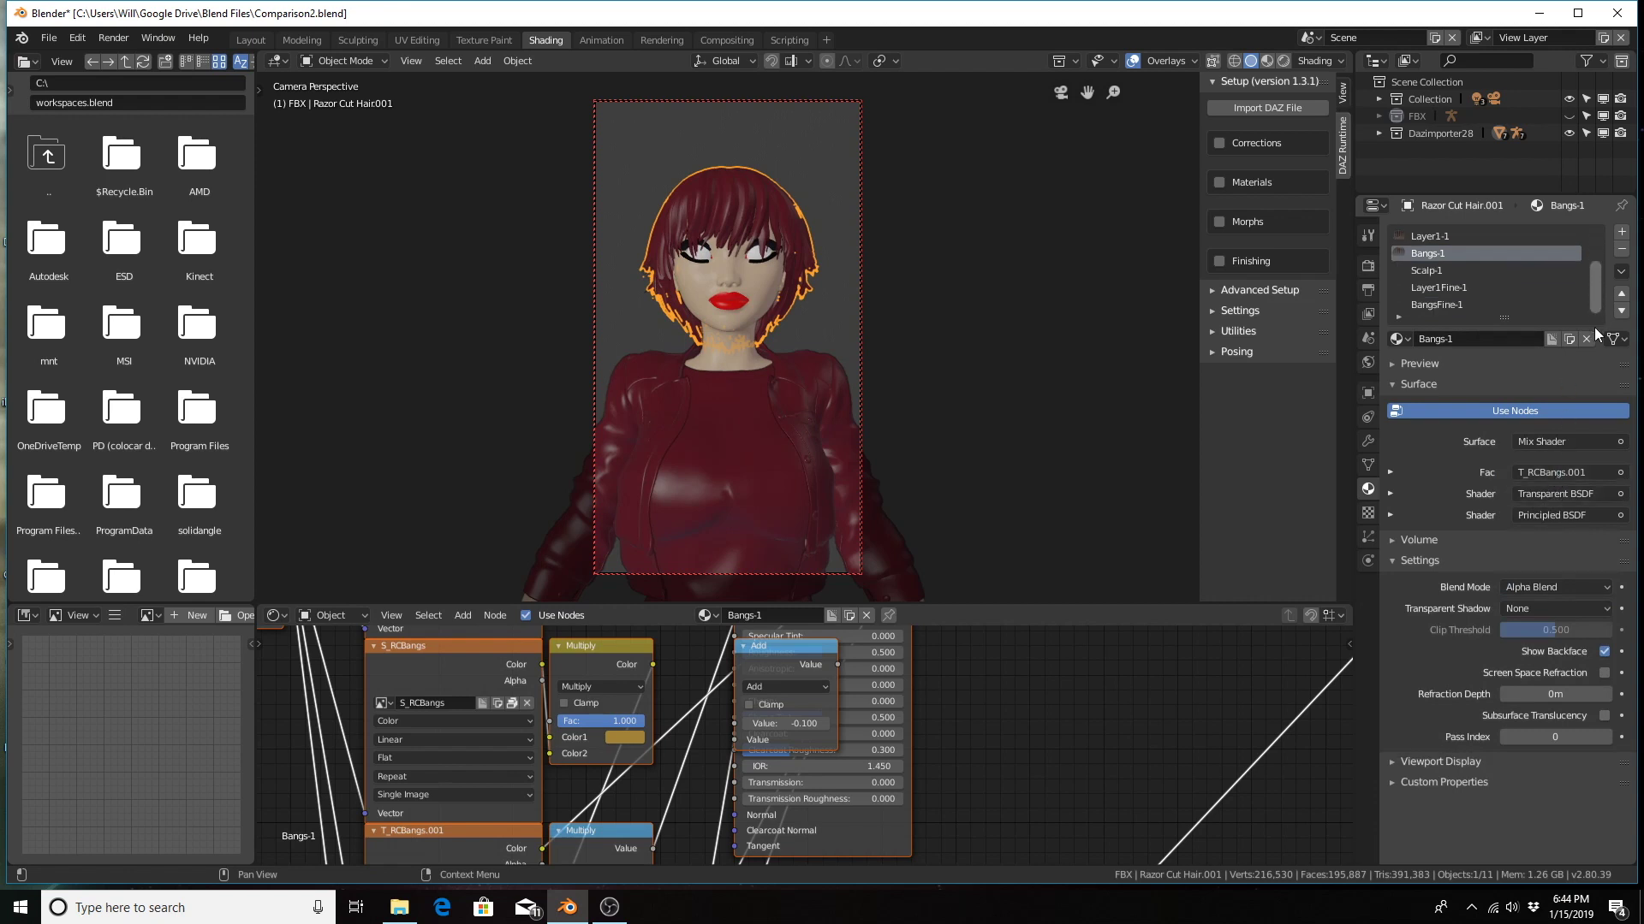
{"action": "left_click", "coordinate": [1427, 272]}
{"action": "left_click", "coordinate": [1529, 587]}
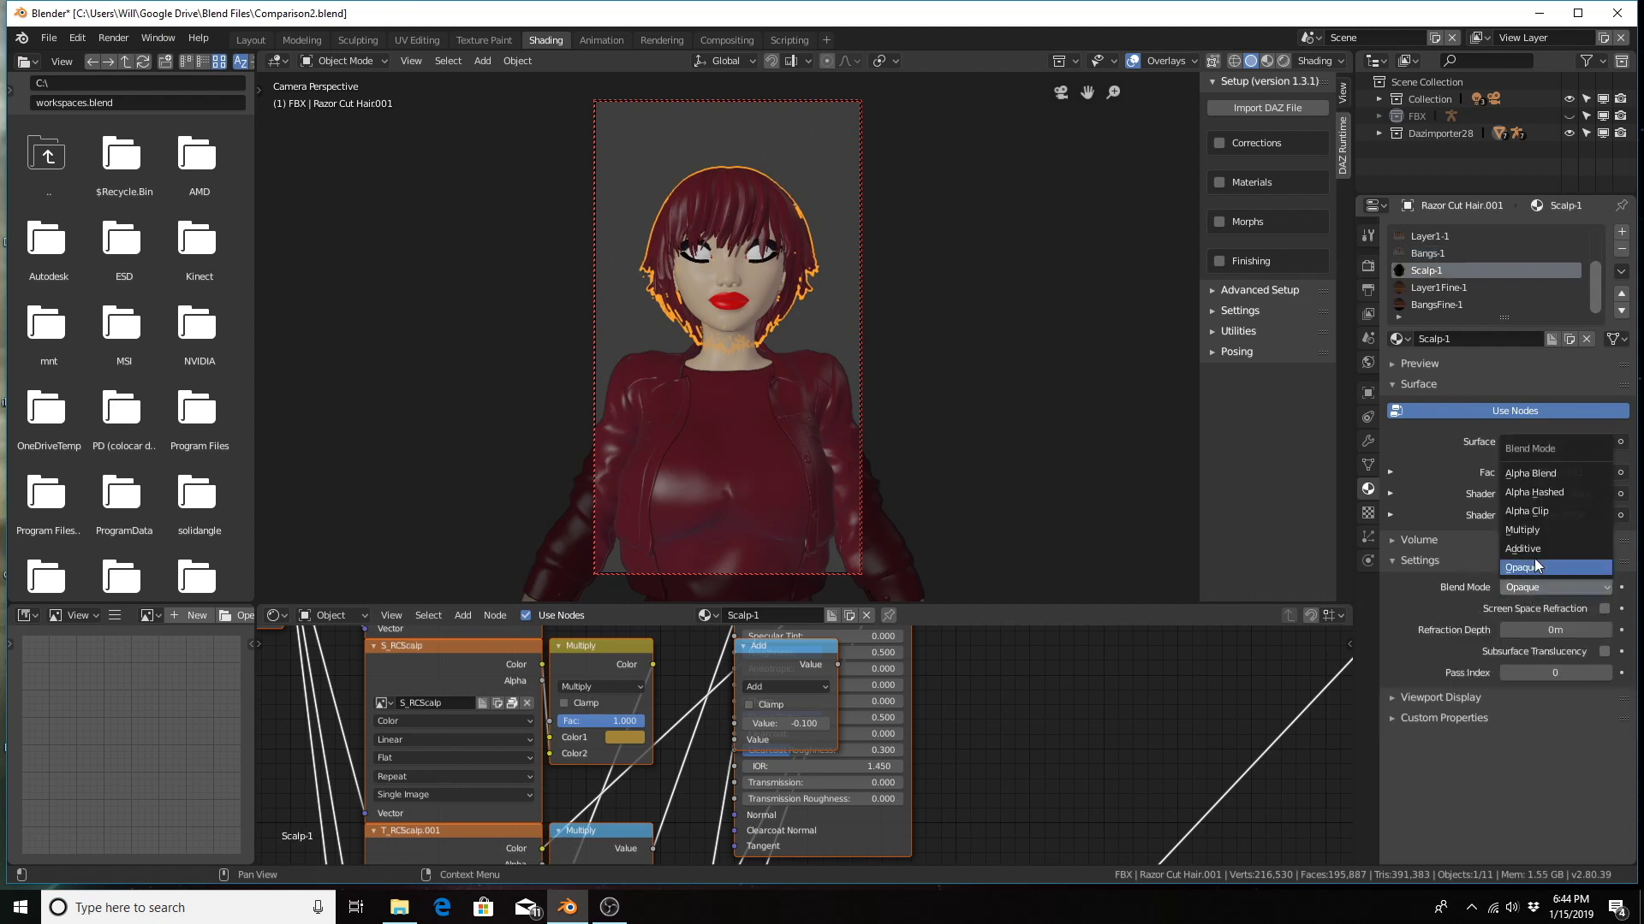
{"action": "left_click", "coordinate": [1450, 289]}
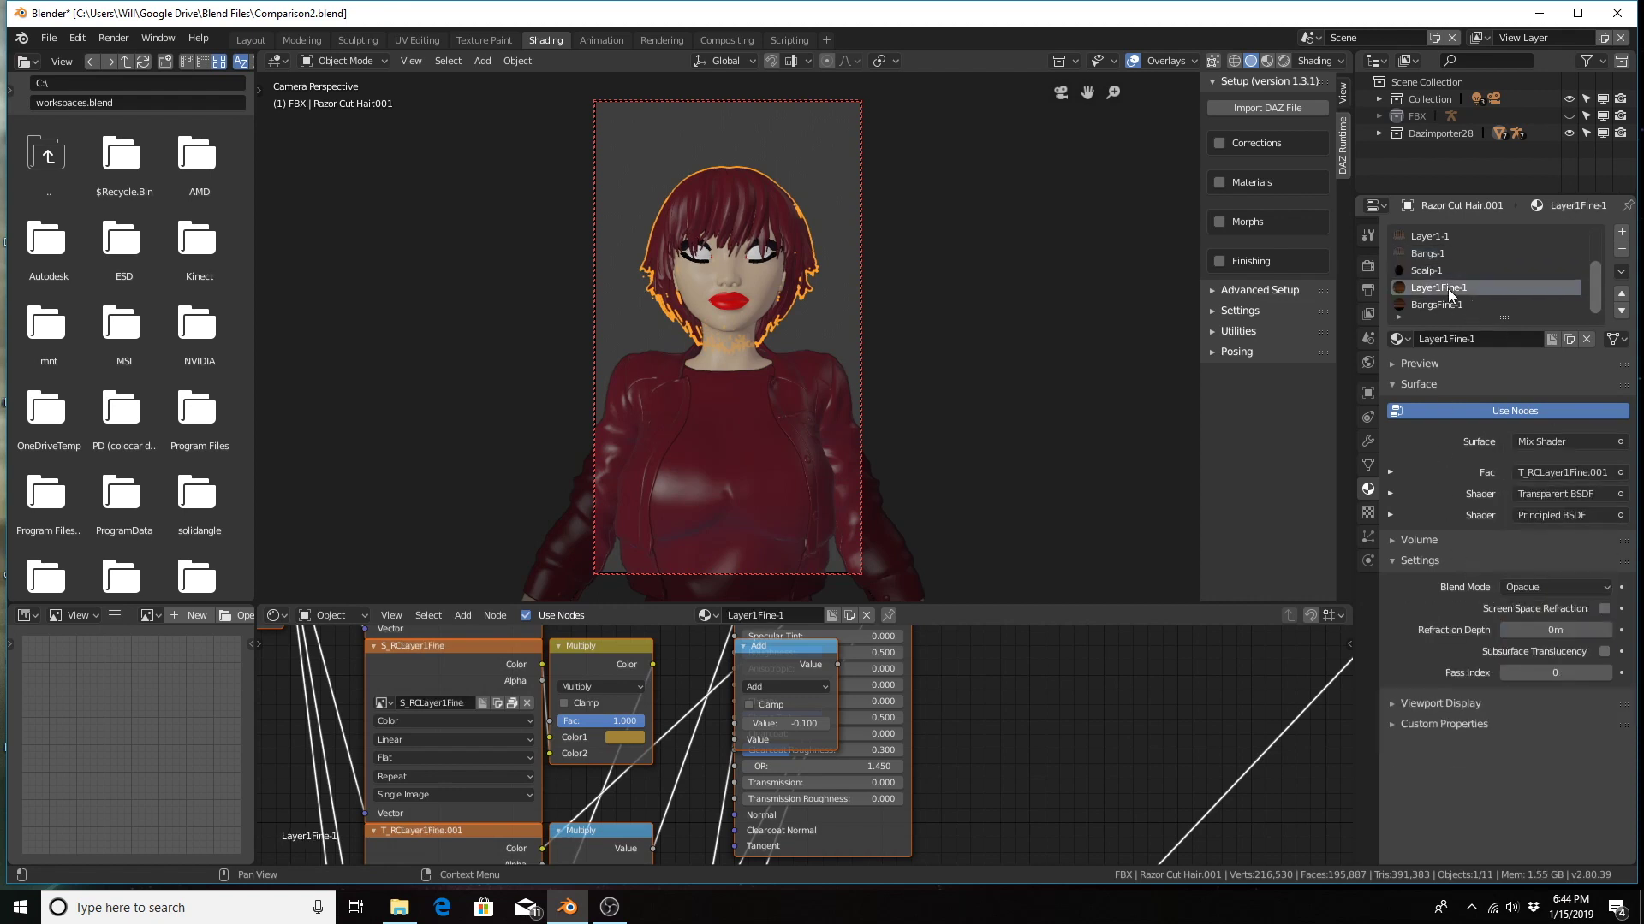
{"action": "left_click", "coordinate": [1562, 588]}
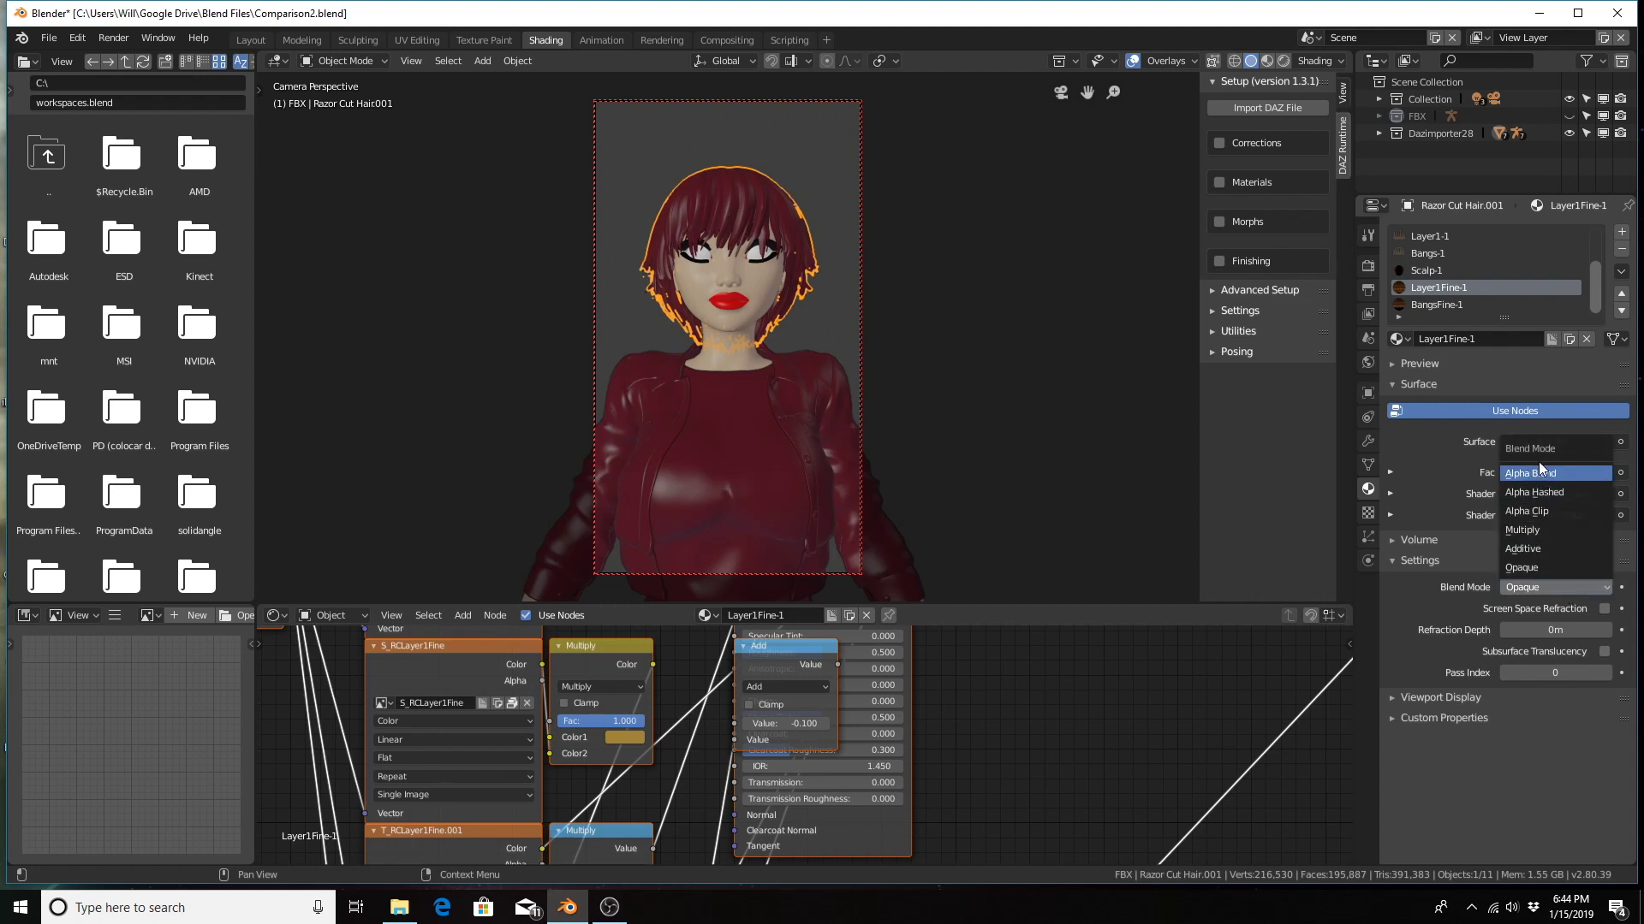
Step: Set BangsFine-1 to Alpha Blend, verify Scalp-1 and Layer1Fine-1, then select the body
{"action": "left_click", "coordinate": [1435, 304]}
{"action": "left_click", "coordinate": [1563, 586]}
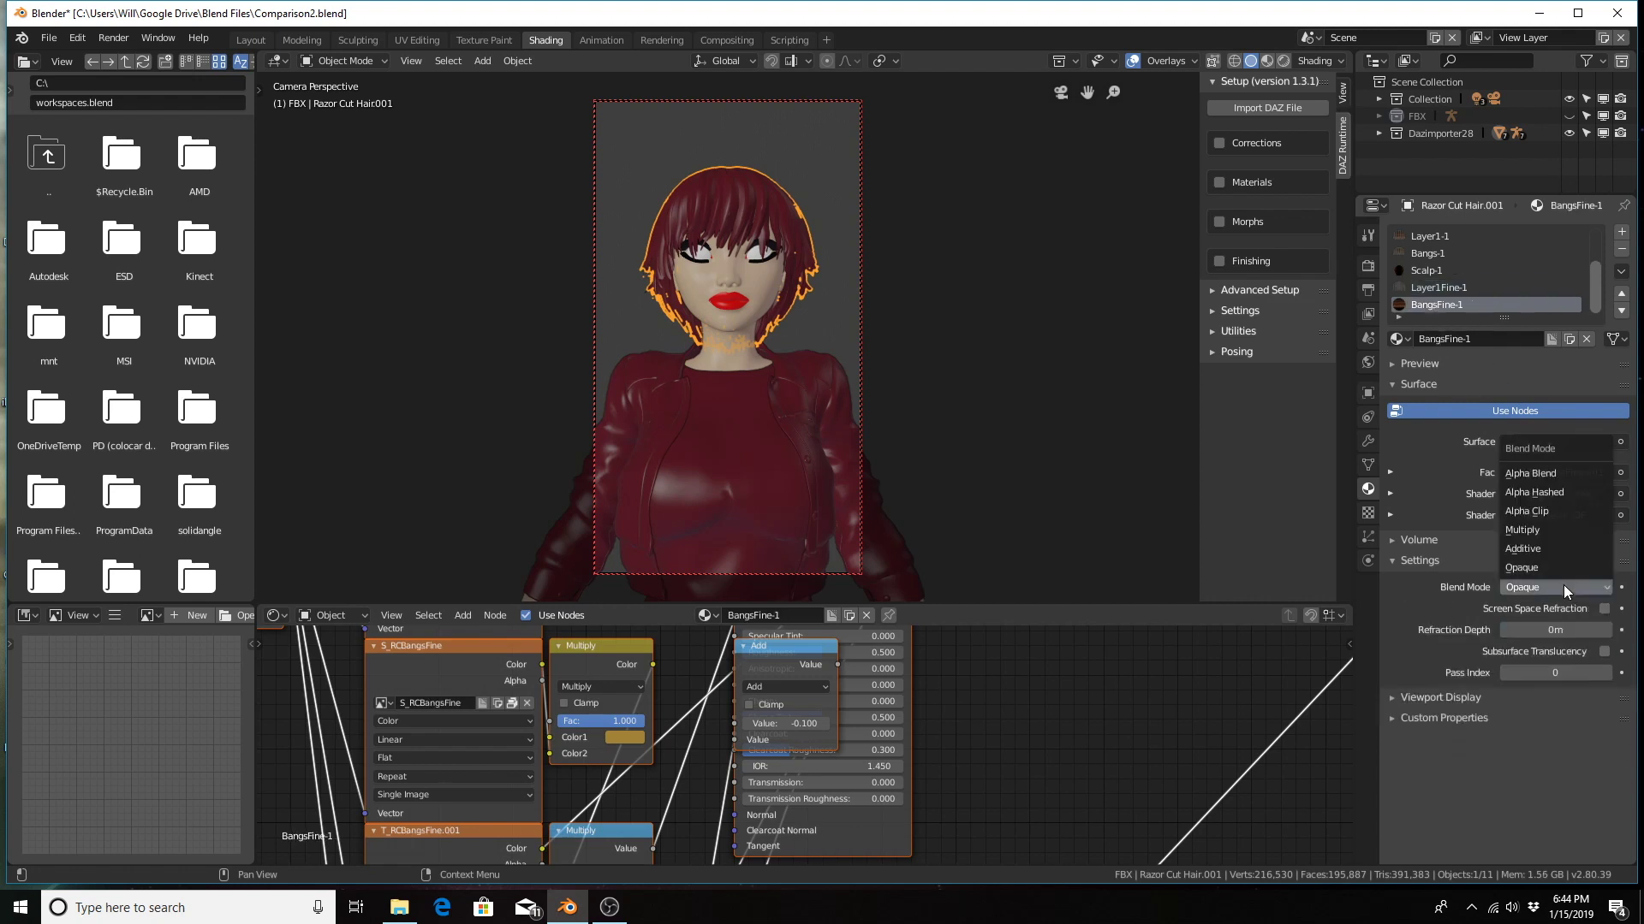
{"action": "left_click", "coordinate": [1550, 474]}
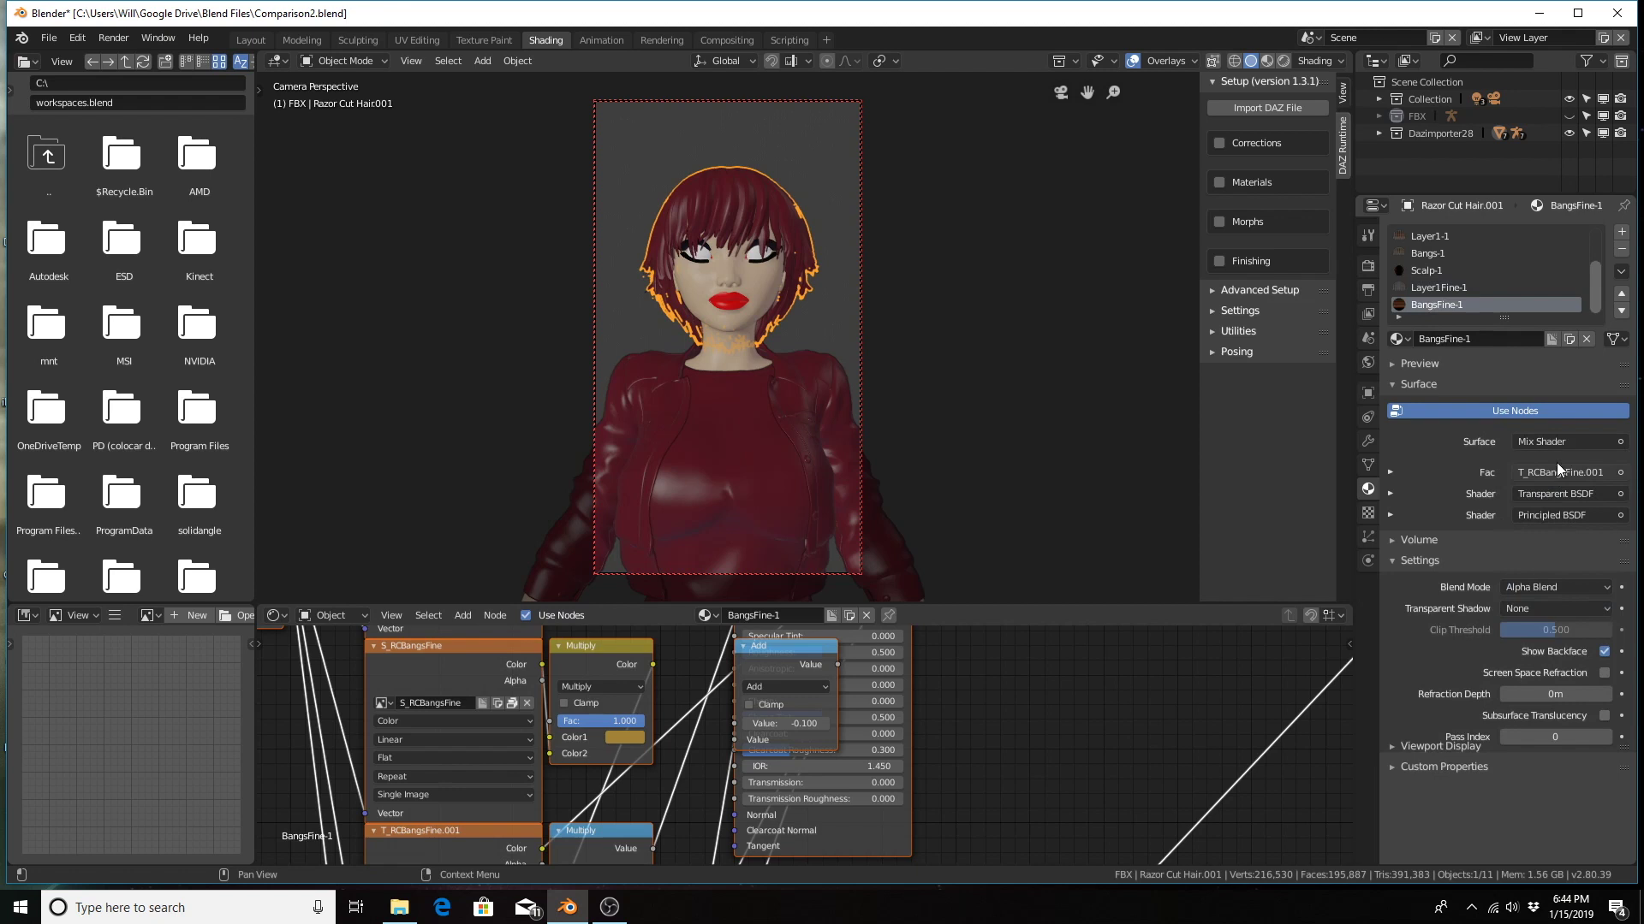
{"action": "left_click", "coordinate": [1464, 273]}
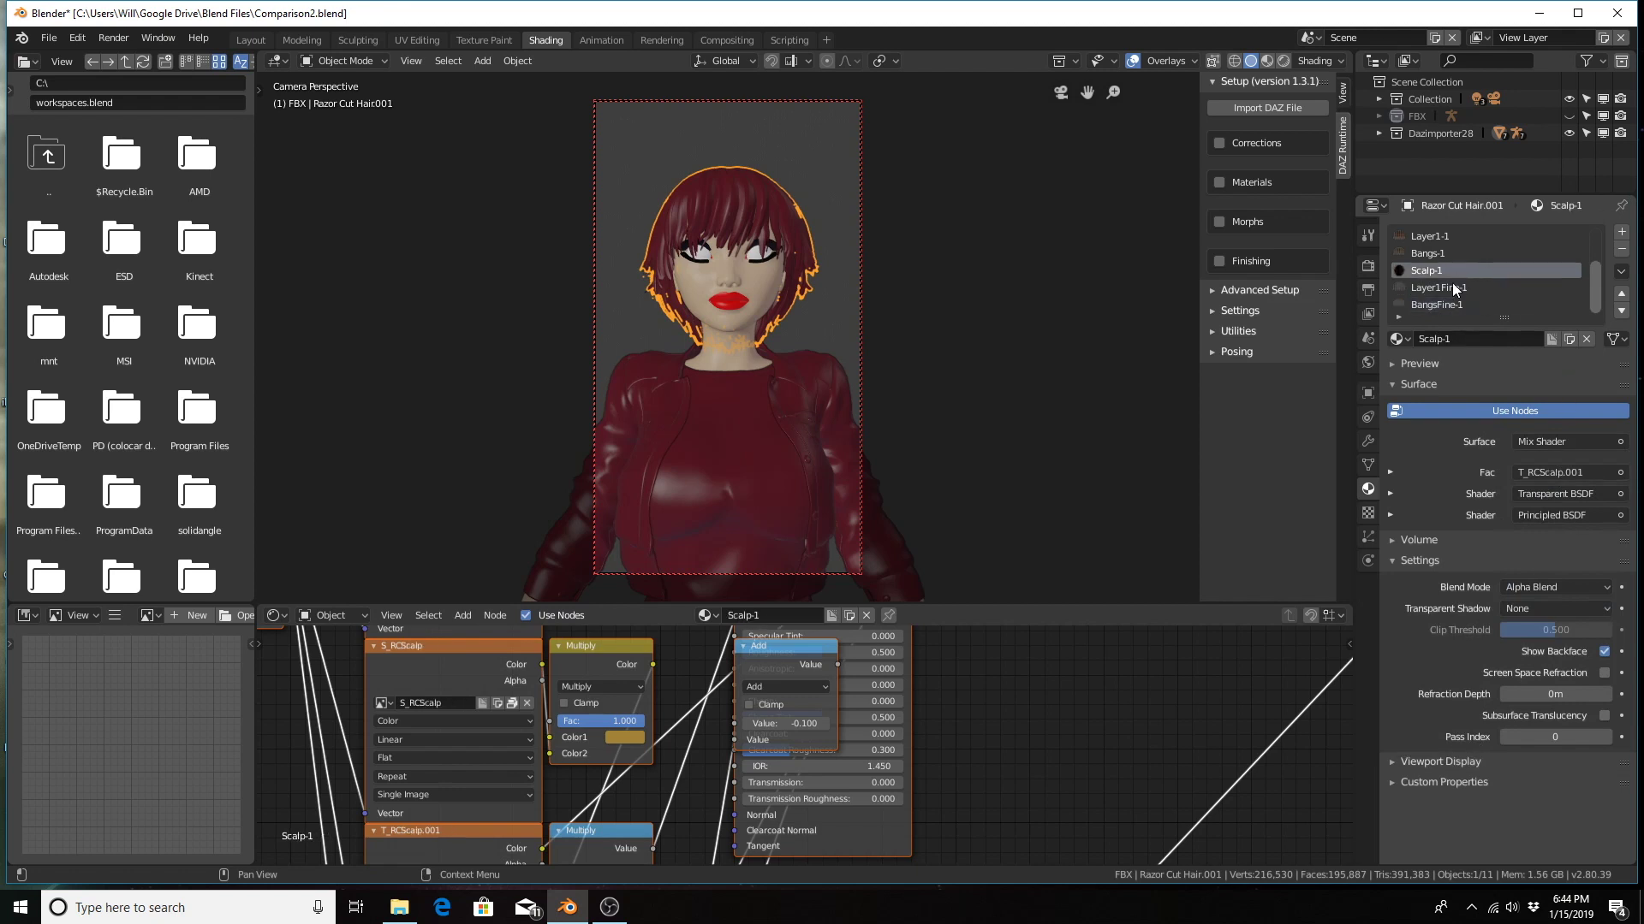
{"action": "left_click", "coordinate": [1429, 288]}
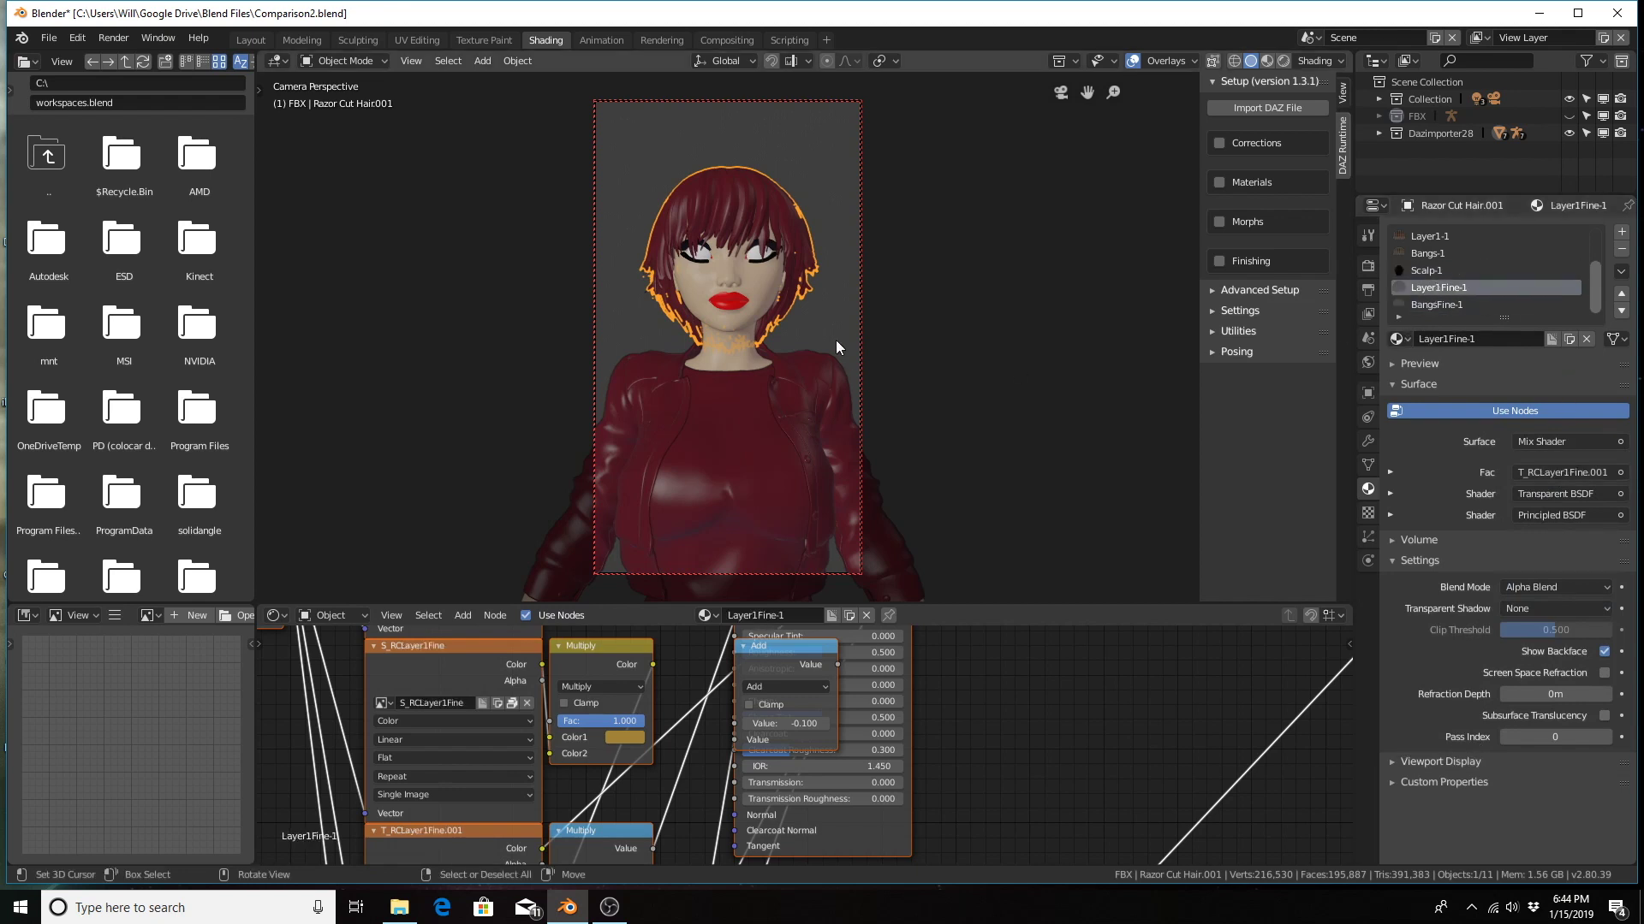
{"action": "left_click", "coordinate": [773, 282]}
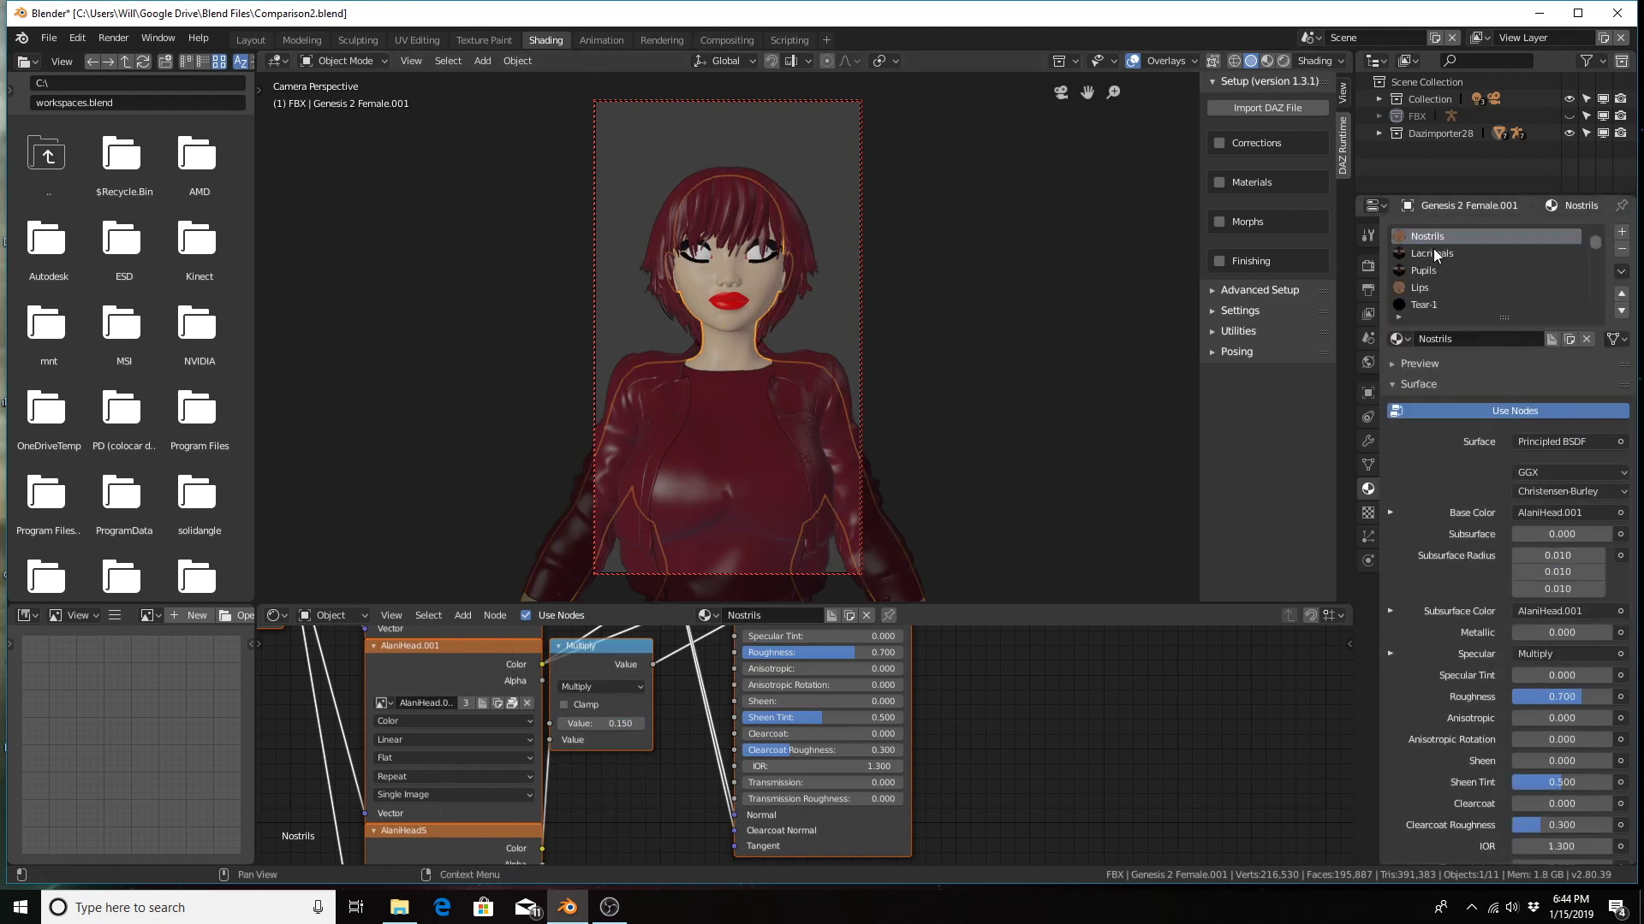
{"action": "scroll", "coordinate": [1447, 252], "scroll_direction": "up", "scroll_amount": 2}
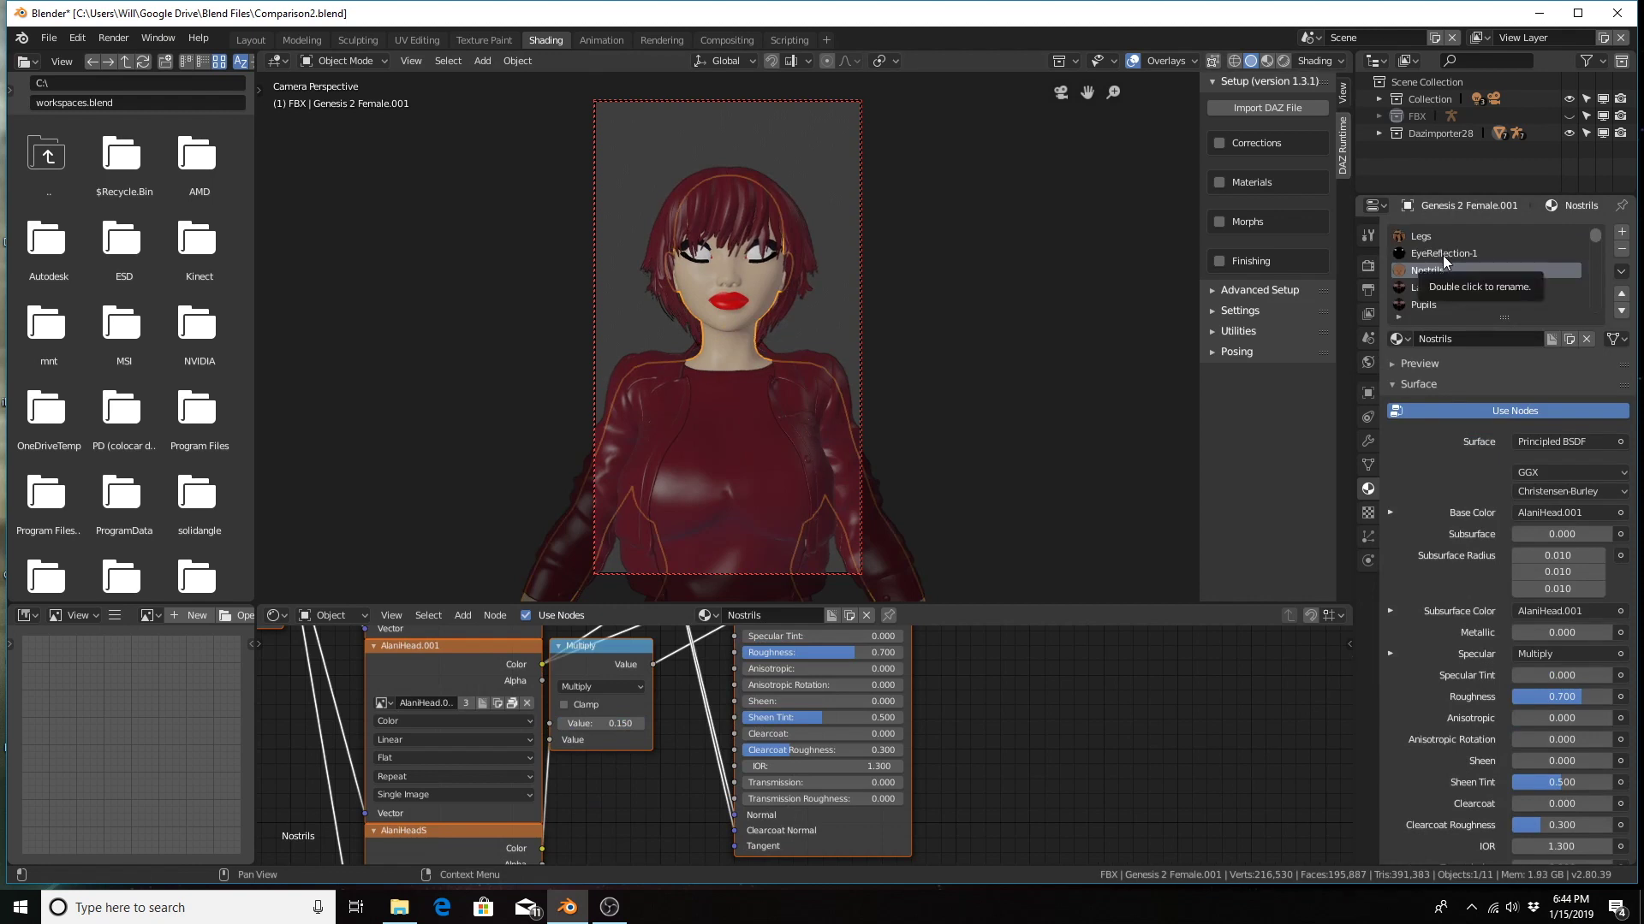
Step: Set the EyeReflection-1 material's blend mode to Alpha Blend
{"action": "left_click", "coordinate": [1443, 255]}
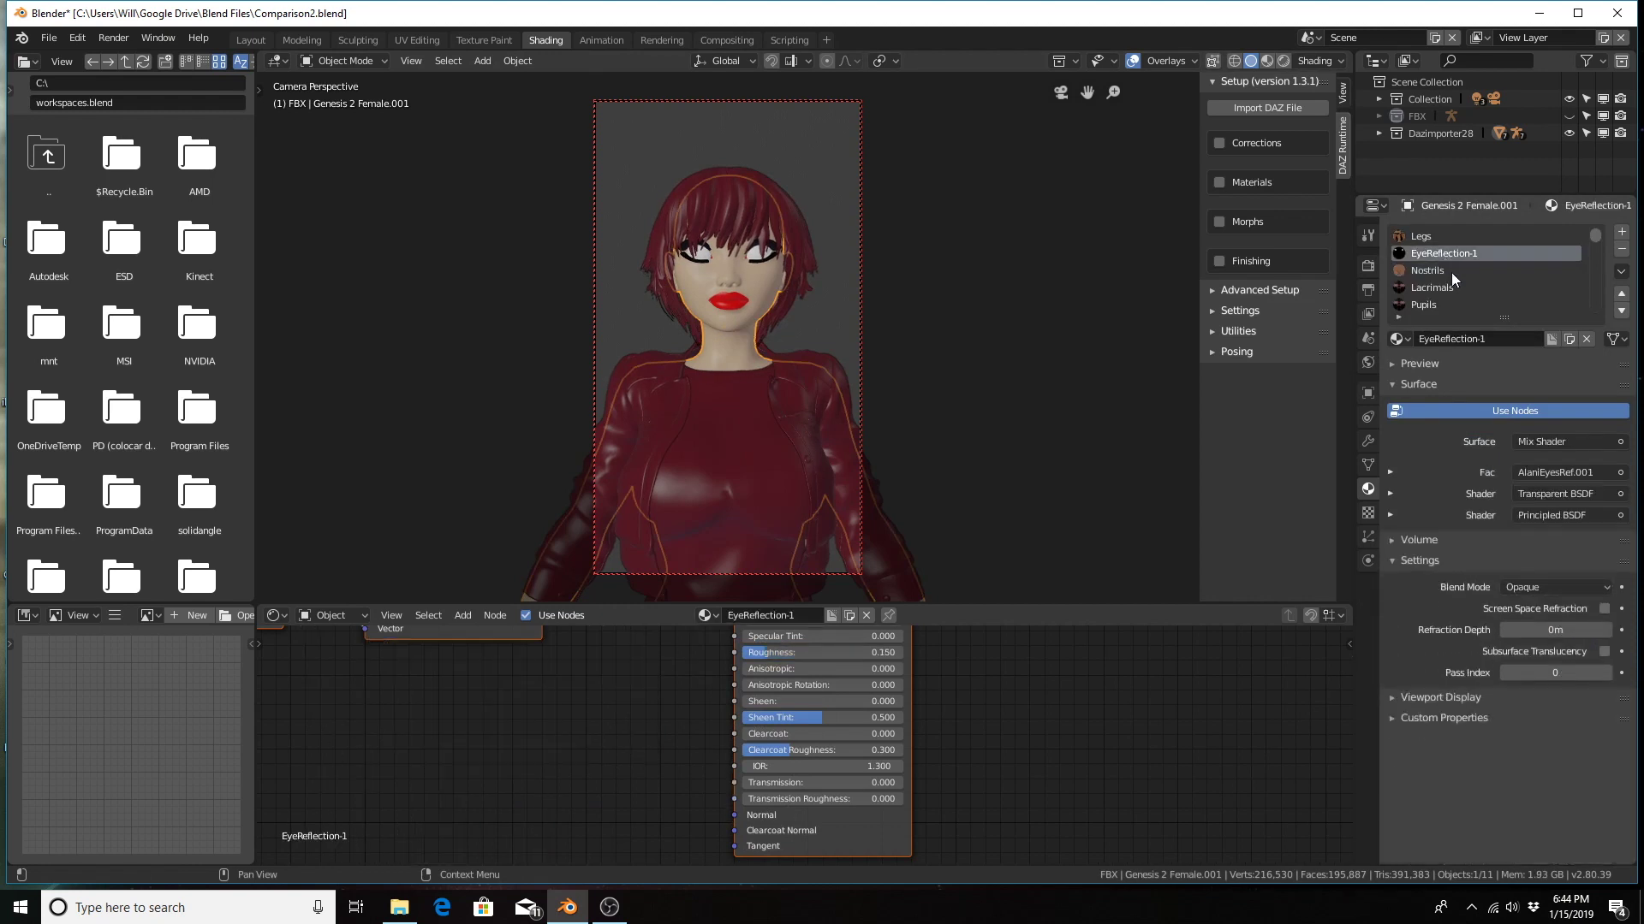
{"action": "left_click", "coordinate": [1580, 586]}
{"action": "left_click", "coordinate": [1570, 474]}
{"action": "scroll", "coordinate": [1463, 284], "scroll_direction": "down", "scroll_amount": 3}
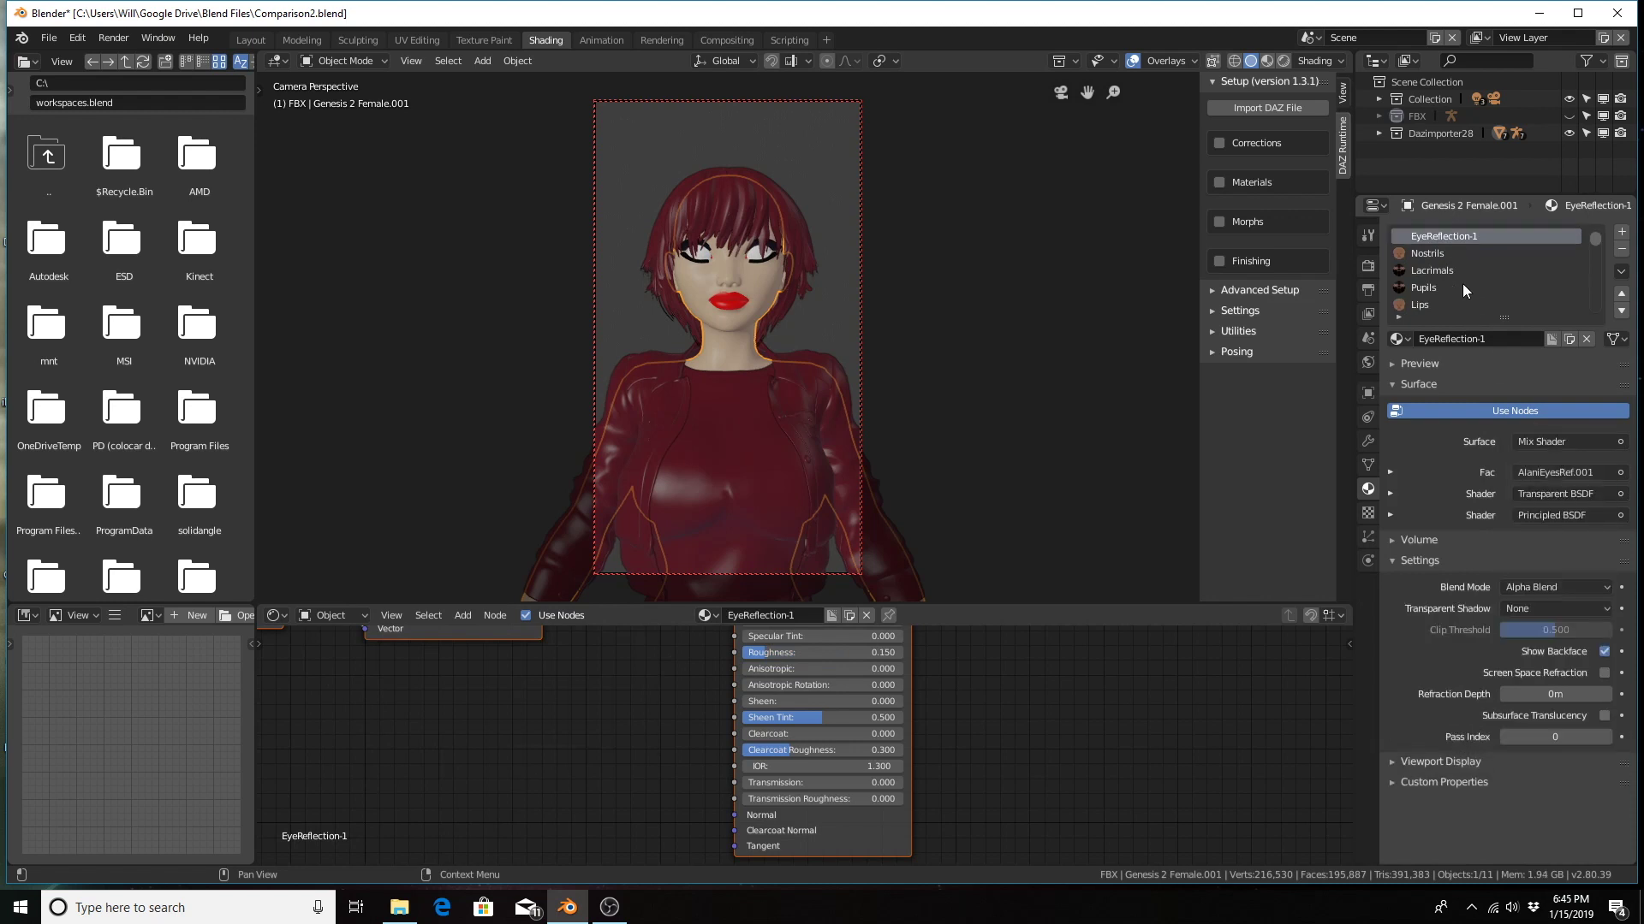
{"action": "scroll", "coordinate": [1463, 291], "scroll_direction": "down", "scroll_amount": 2}
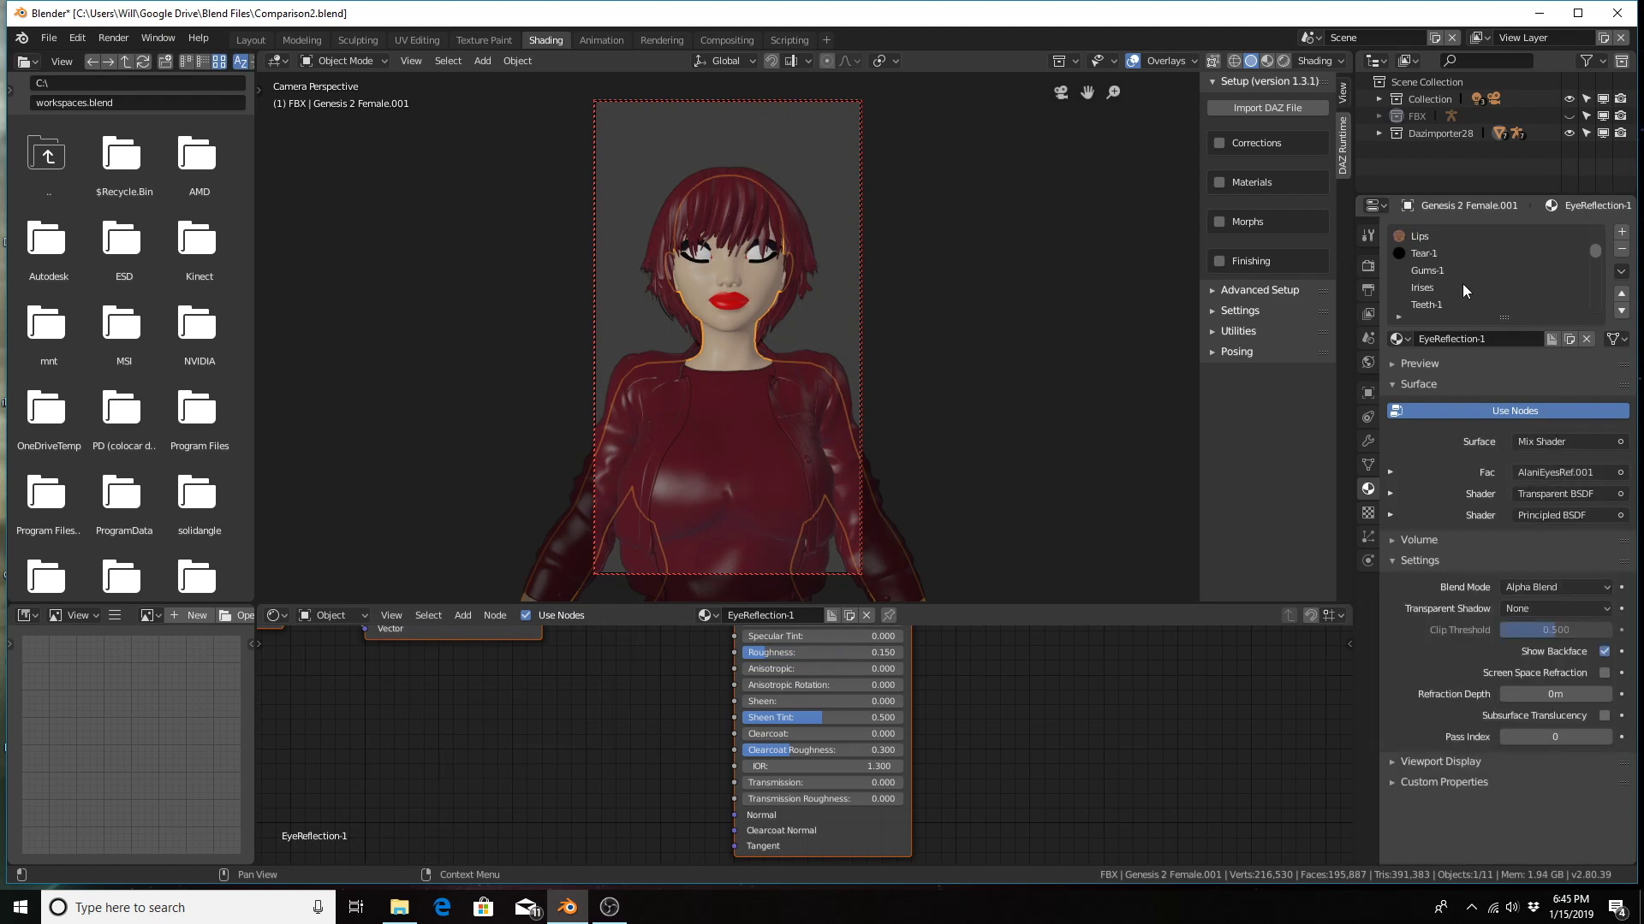
Step: Set the Tear-1 Transparent BSDF material's blend mode to Alpha Blend
{"action": "left_click", "coordinate": [1419, 253]}
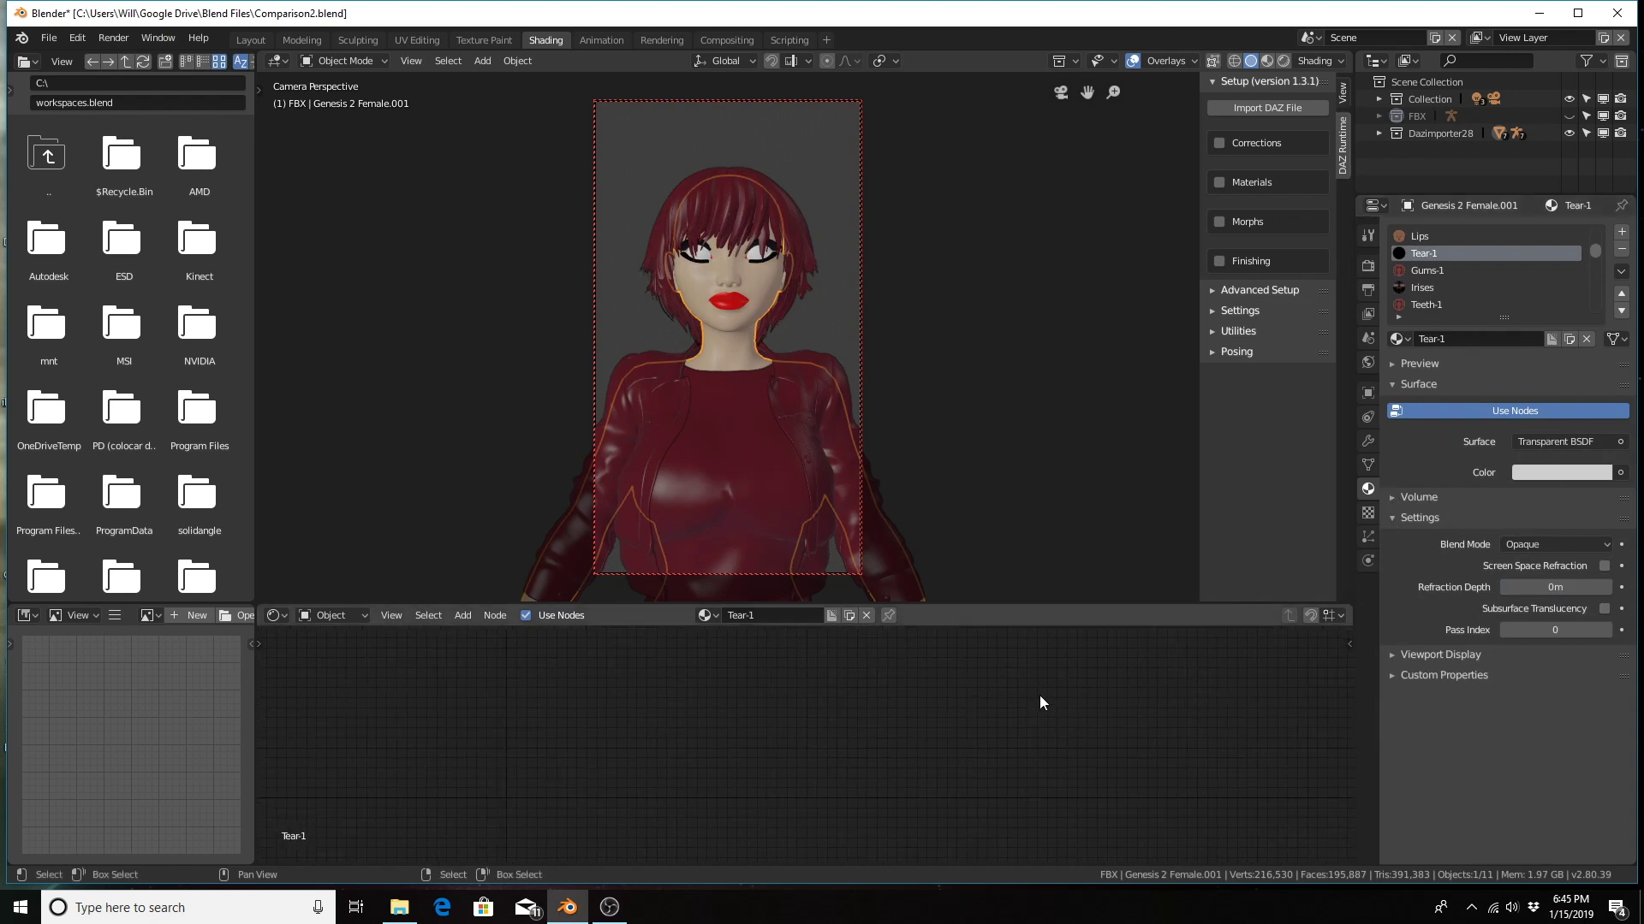
{"action": "middle_click_drag", "start_coordinate": [1033, 700], "coordinate": [990, 751]}
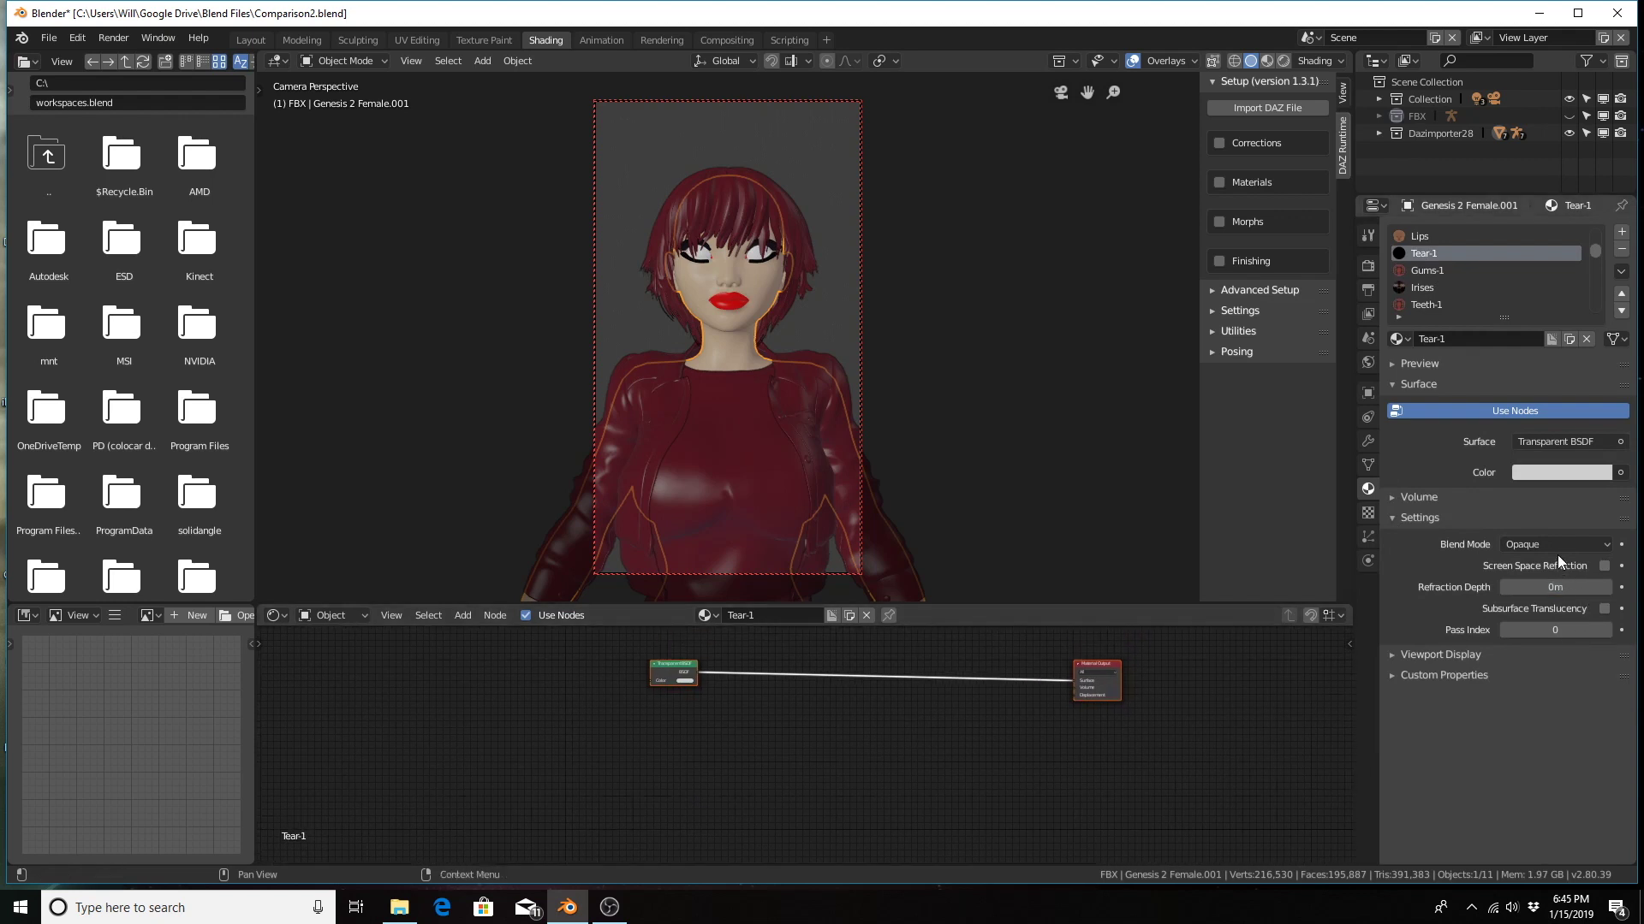
{"action": "scroll", "coordinate": [757, 711], "scroll_direction": "up", "scroll_amount": 2}
{"action": "middle_click_drag", "start_coordinate": [757, 708], "coordinate": [760, 779]}
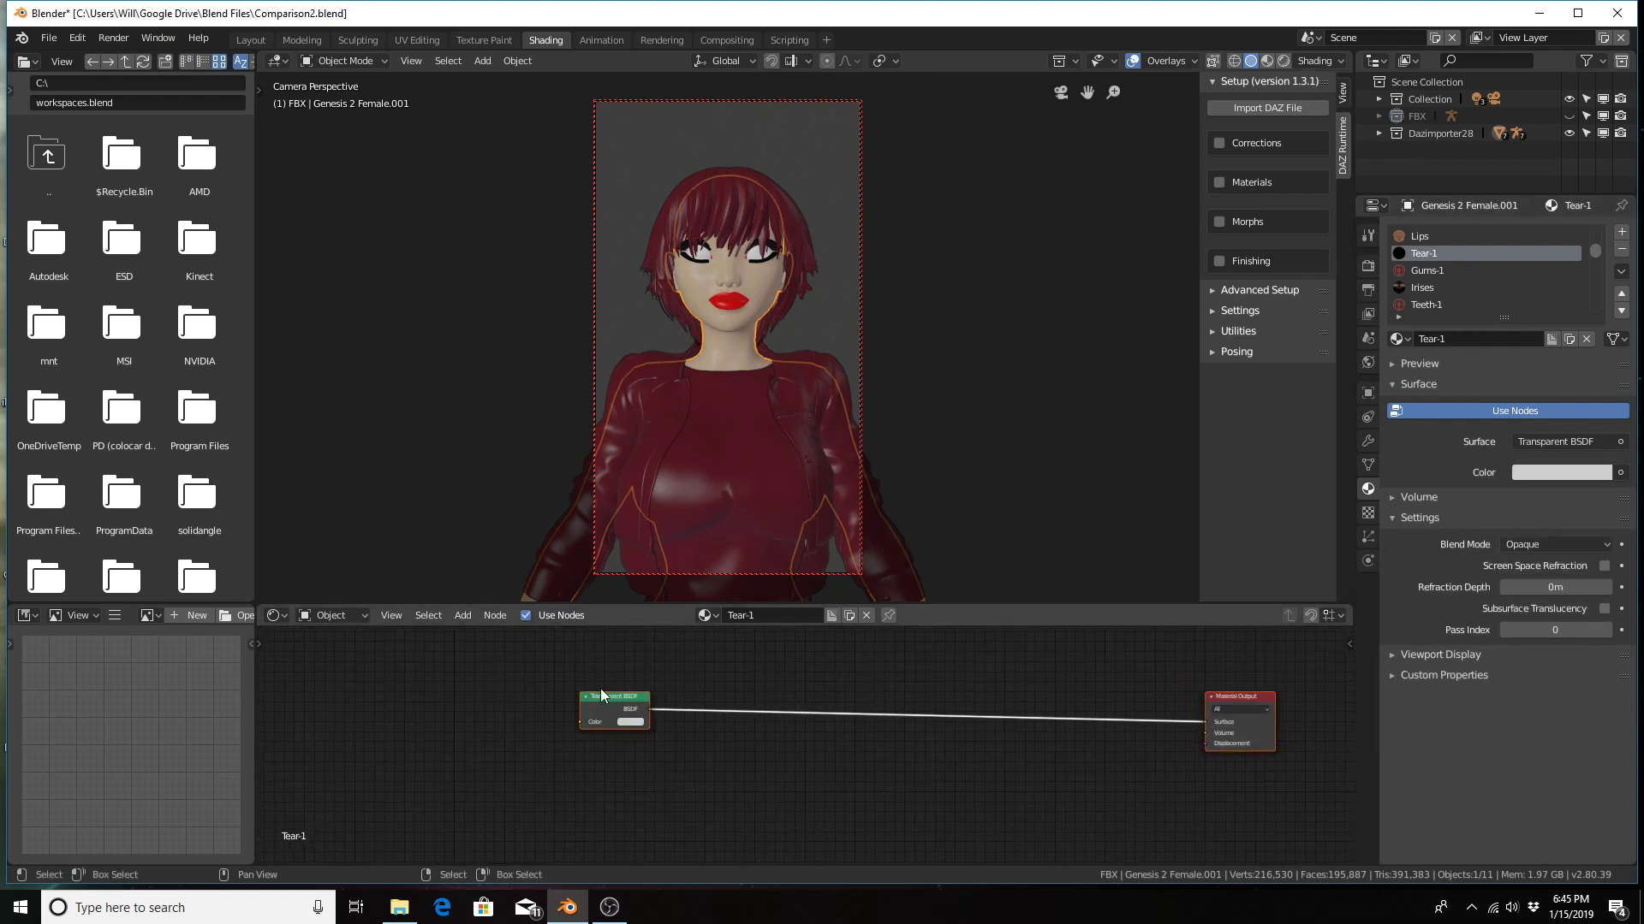
{"action": "scroll", "coordinate": [615, 695], "scroll_direction": "up", "scroll_amount": 2}
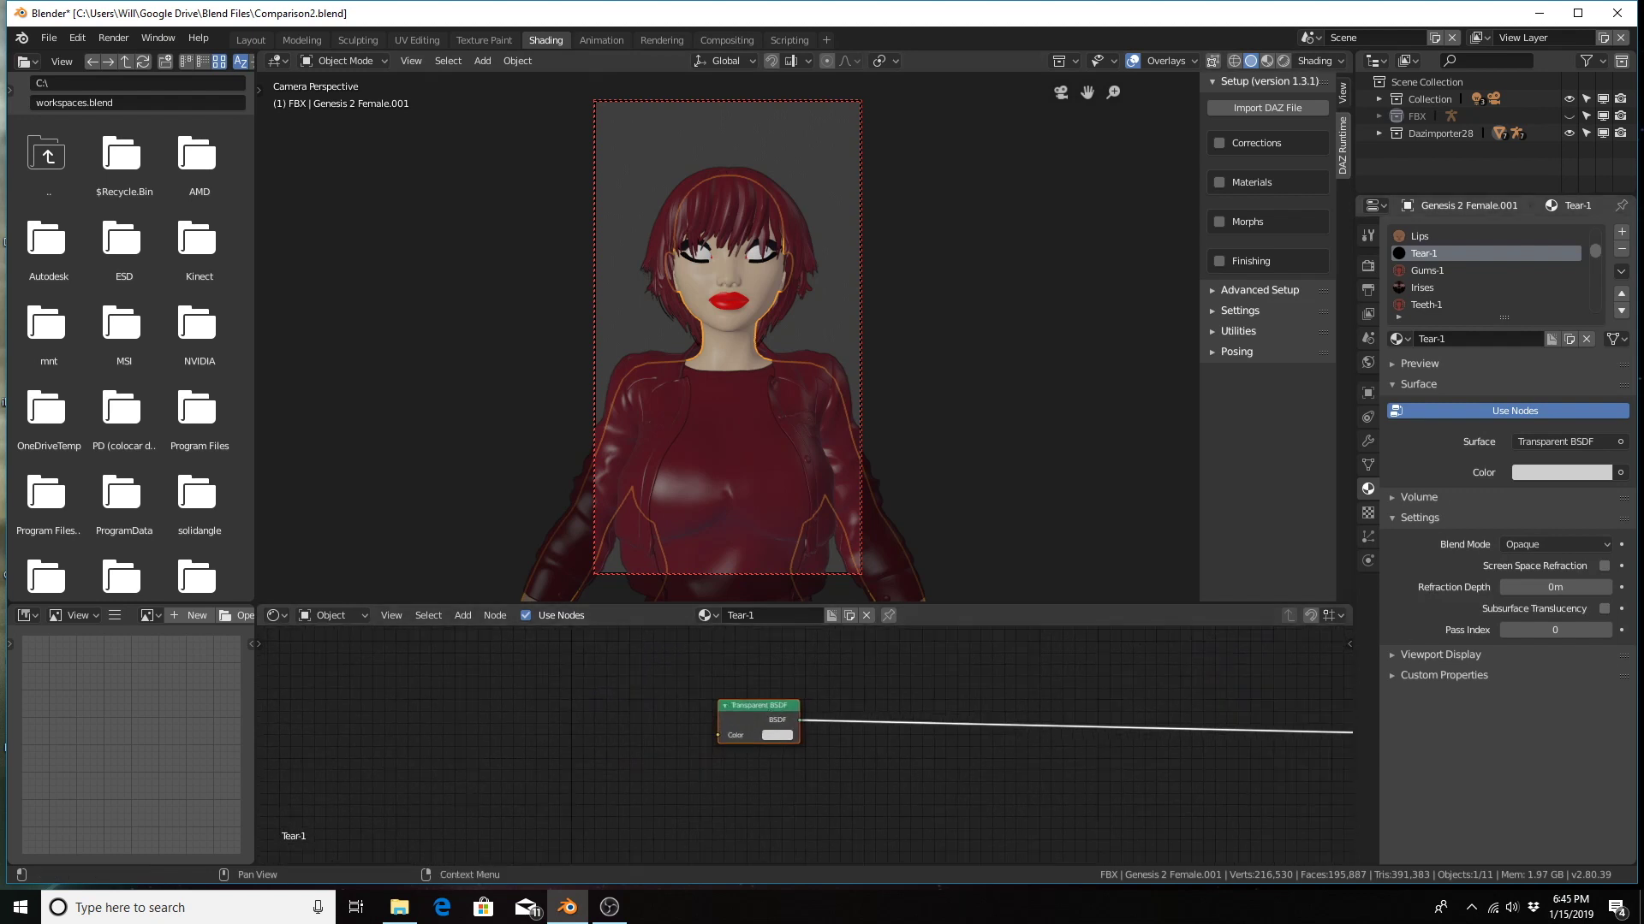
{"action": "left_click", "coordinate": [1500, 545]}
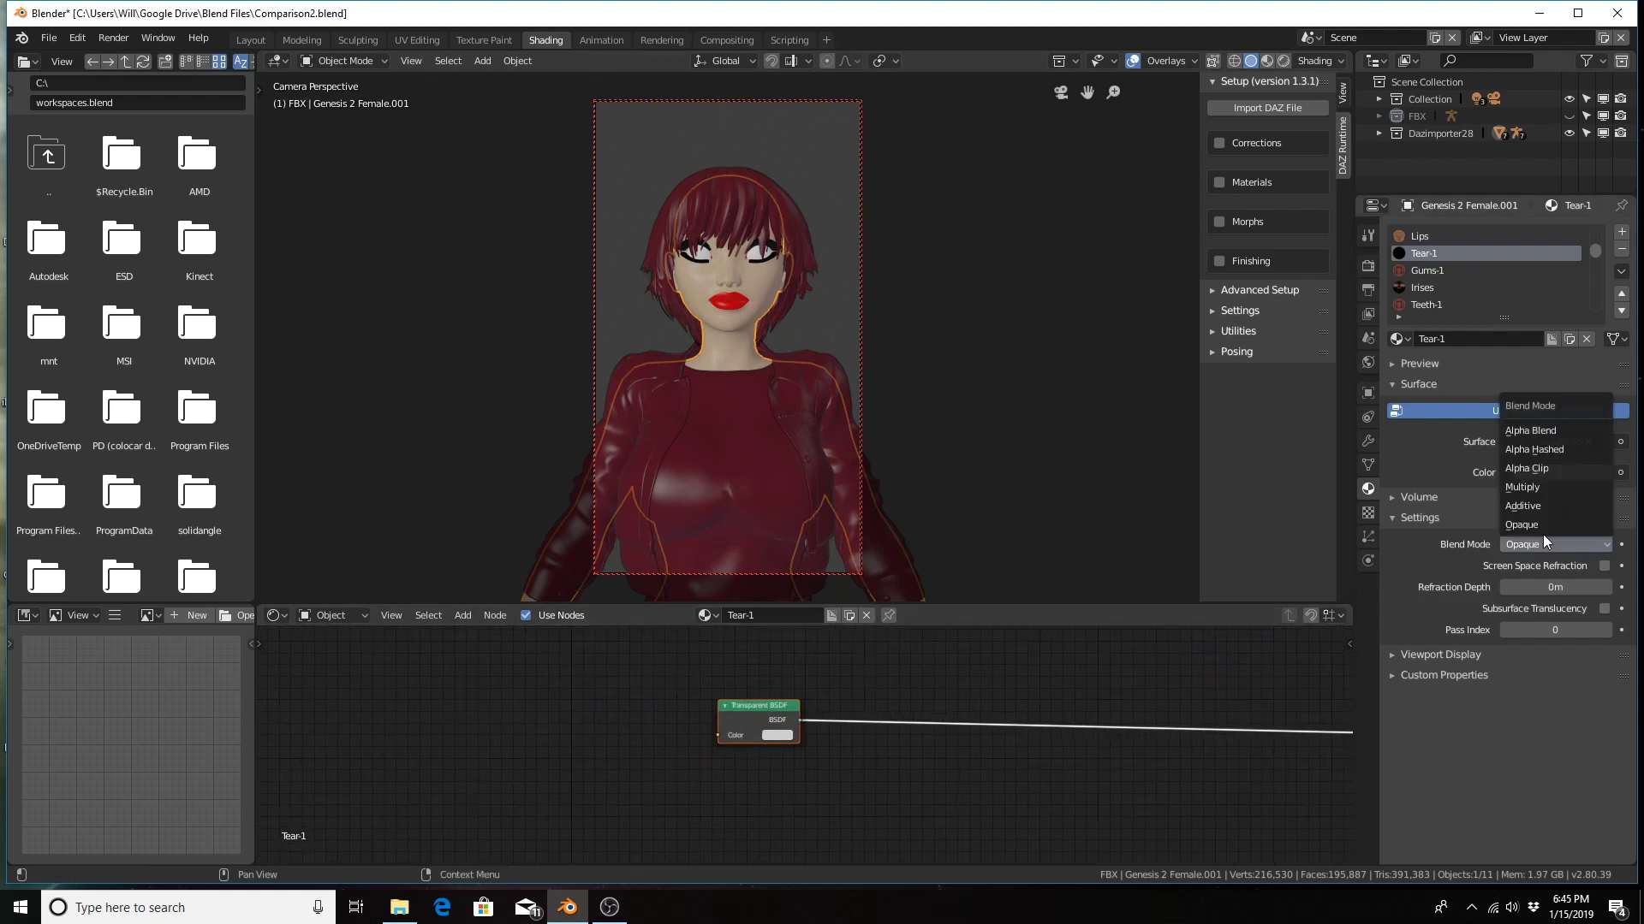
{"action": "left_click", "coordinate": [1568, 433]}
{"action": "scroll", "coordinate": [1426, 255], "scroll_direction": "up", "scroll_amount": 4}
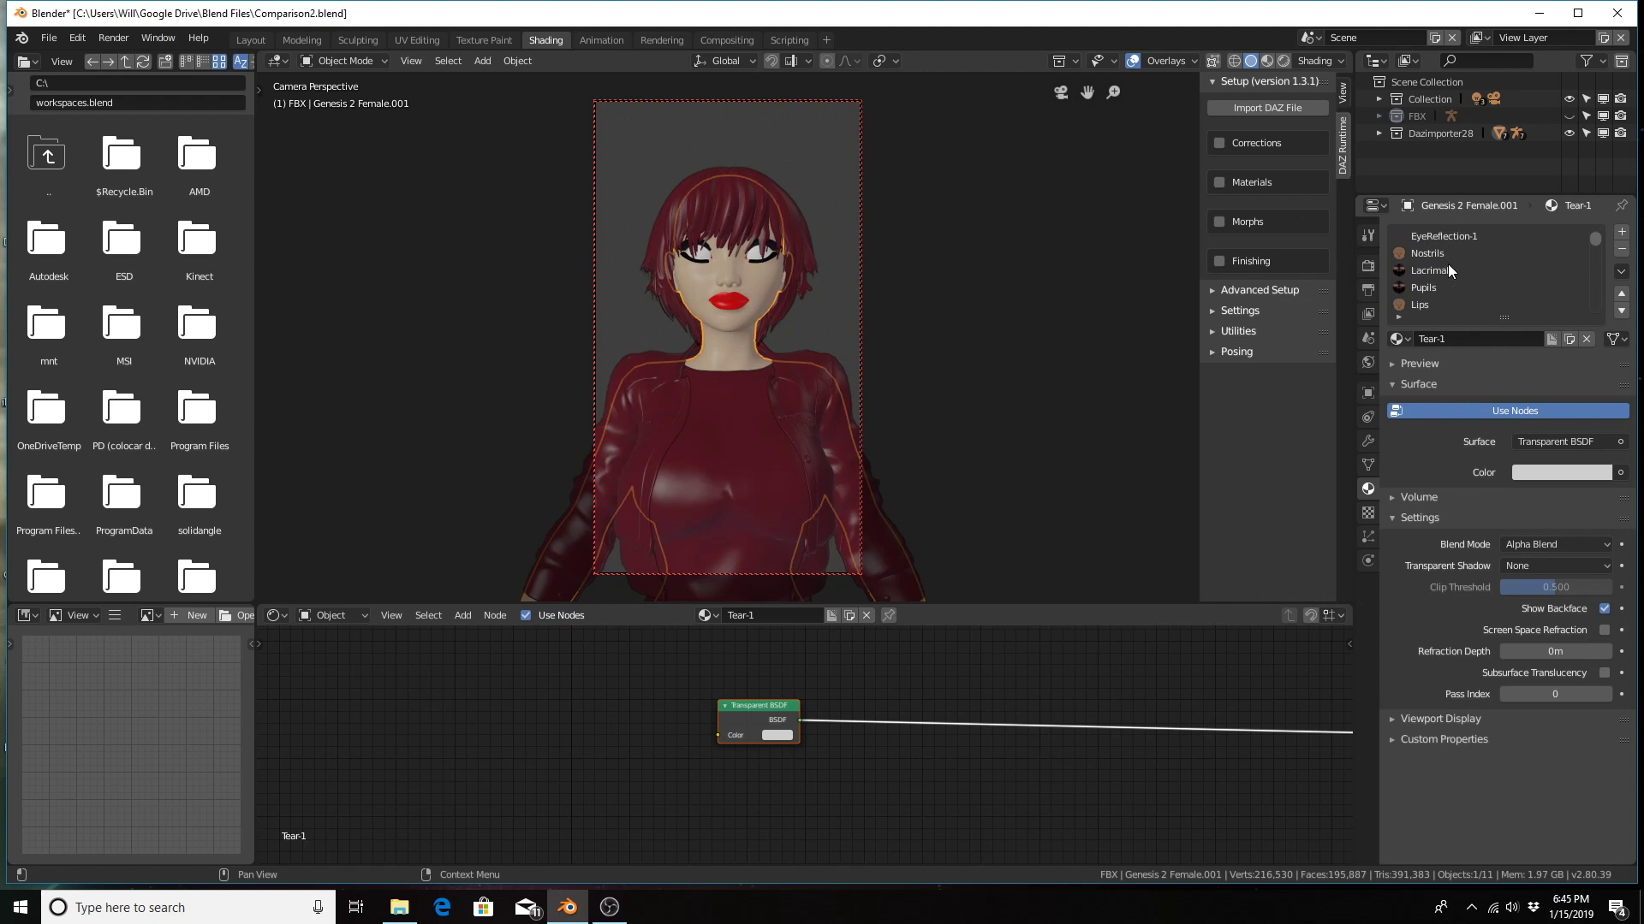
Step: Inspect the Pupils and Irises materials' node trees
{"action": "left_click", "coordinate": [1429, 288]}
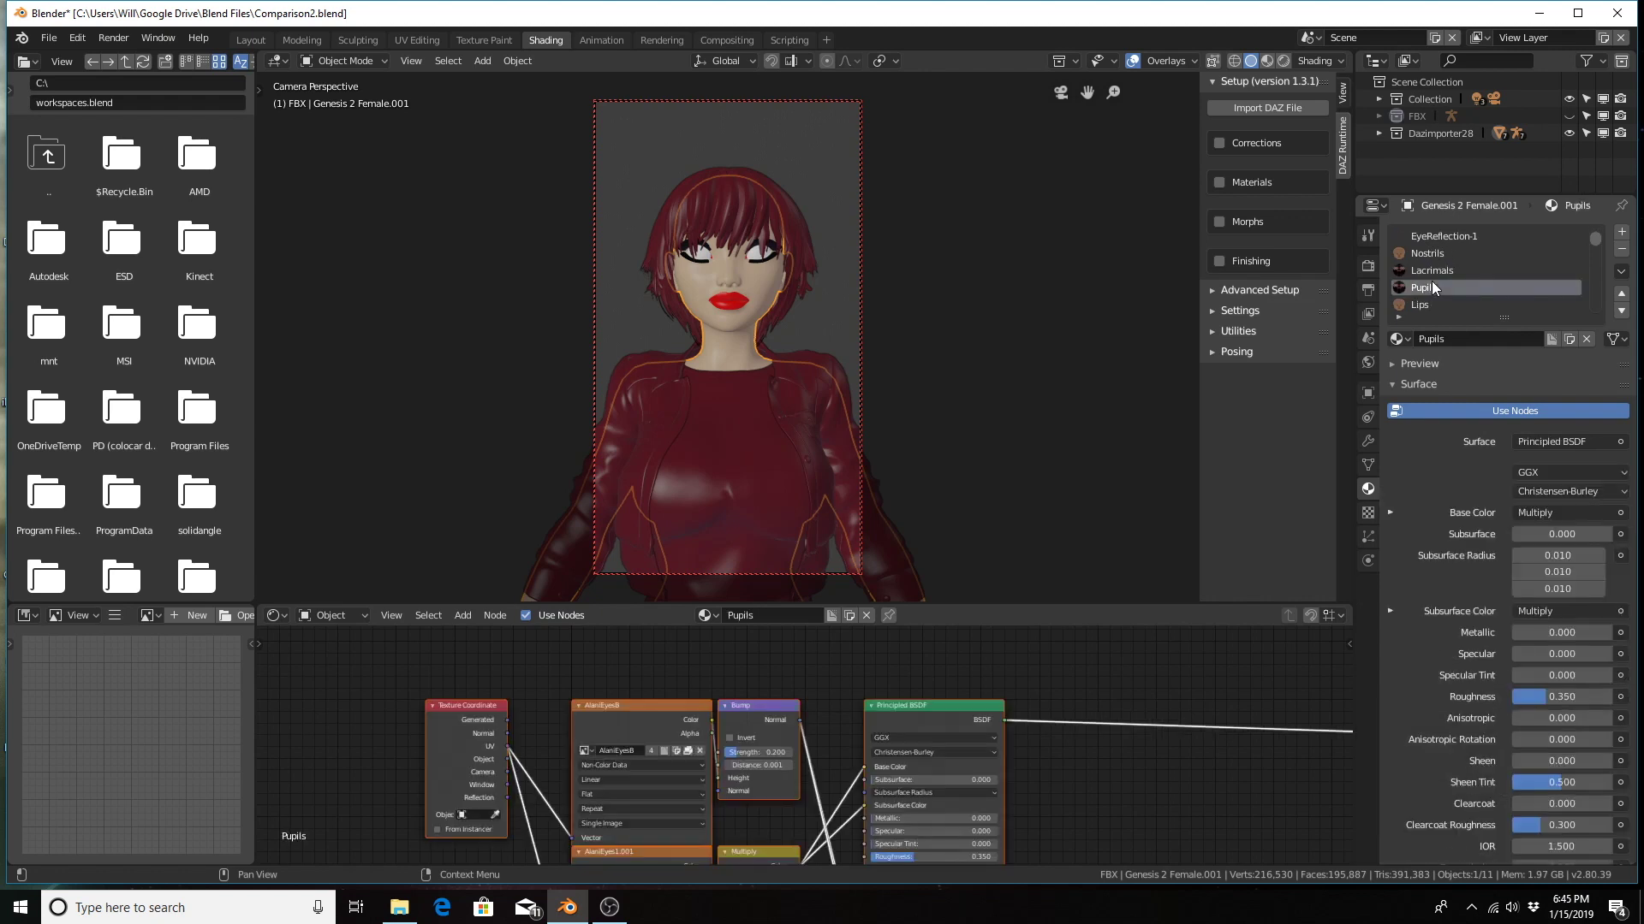
{"action": "key", "text": "Home"}
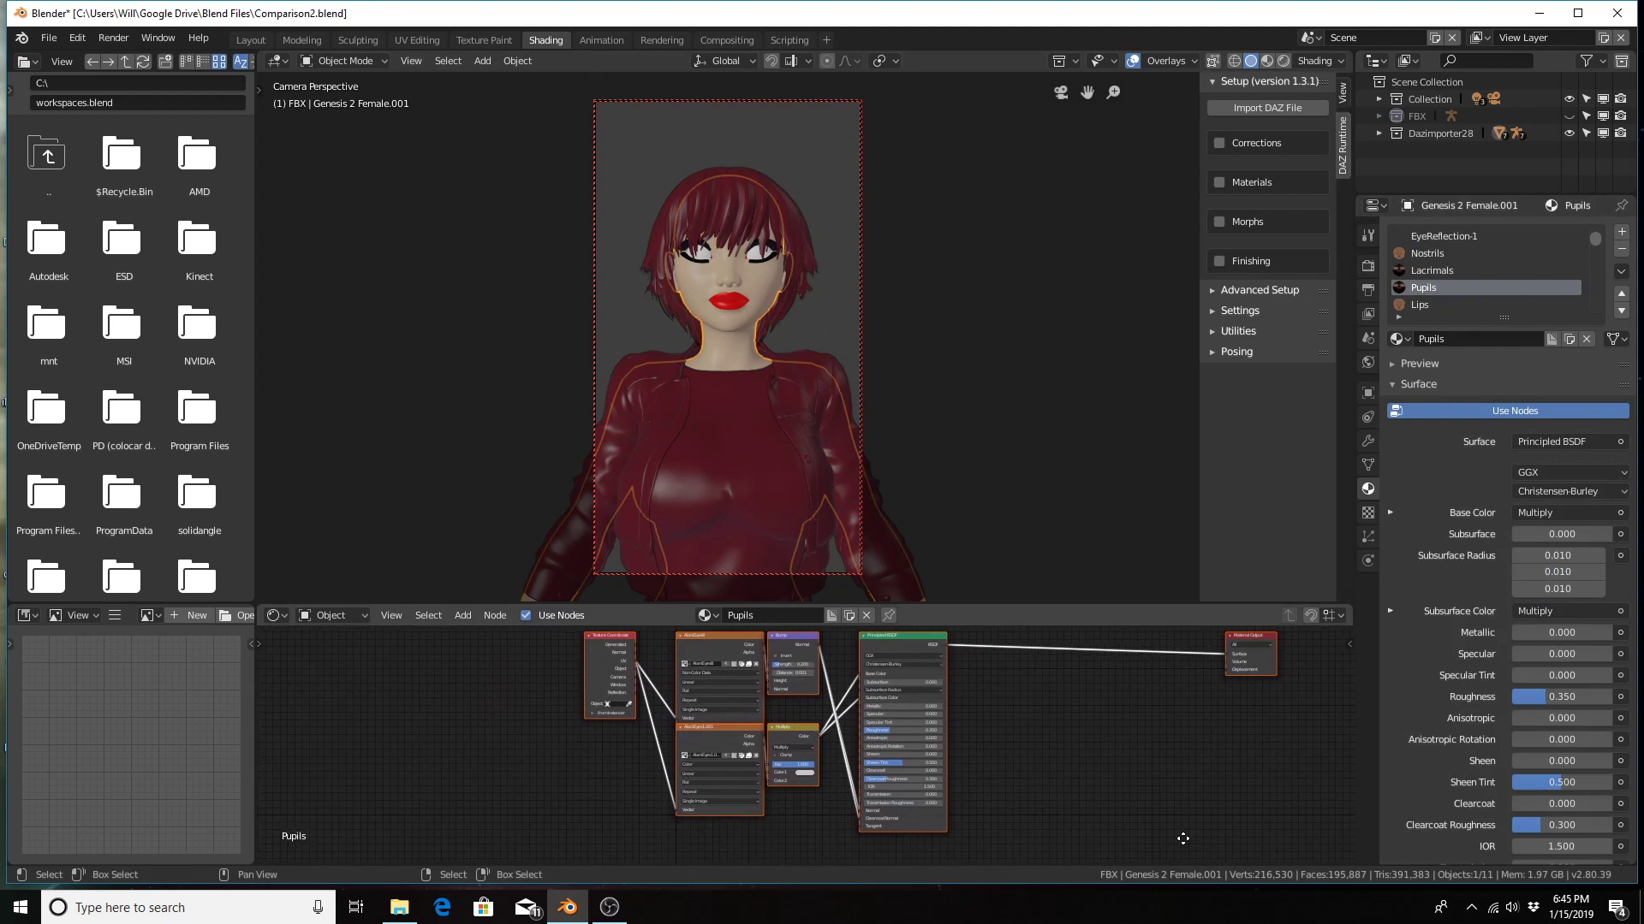
{"action": "scroll", "coordinate": [1456, 303], "scroll_direction": "down", "scroll_amount": 3}
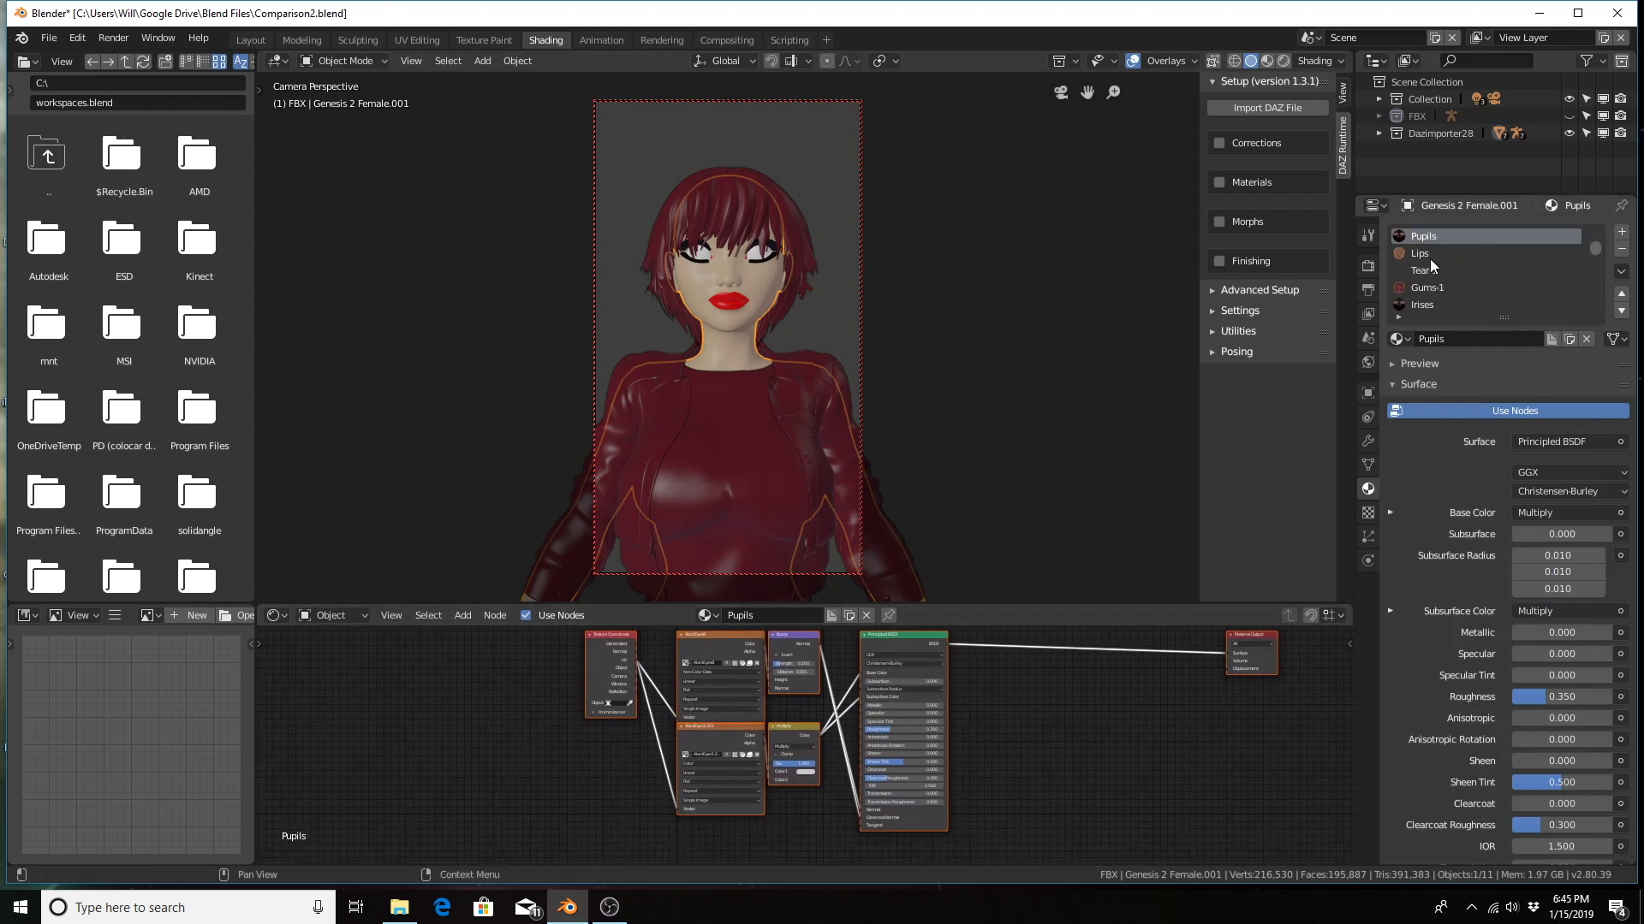
{"action": "scroll", "coordinate": [1429, 291], "scroll_direction": "down", "scroll_amount": 2}
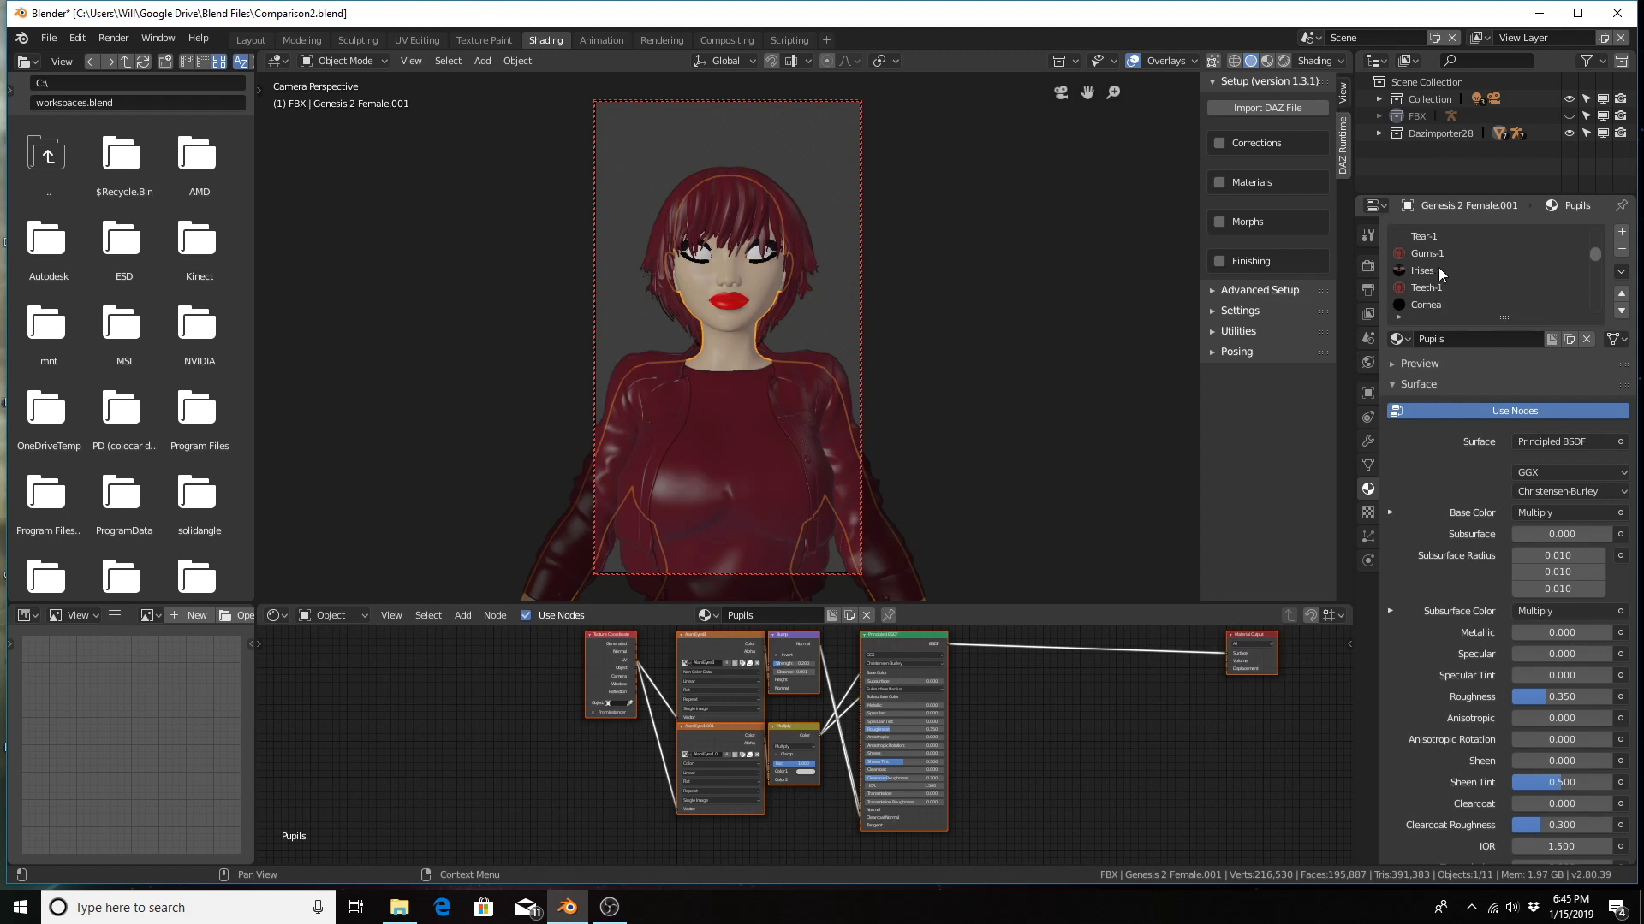
{"action": "left_click", "coordinate": [1419, 270]}
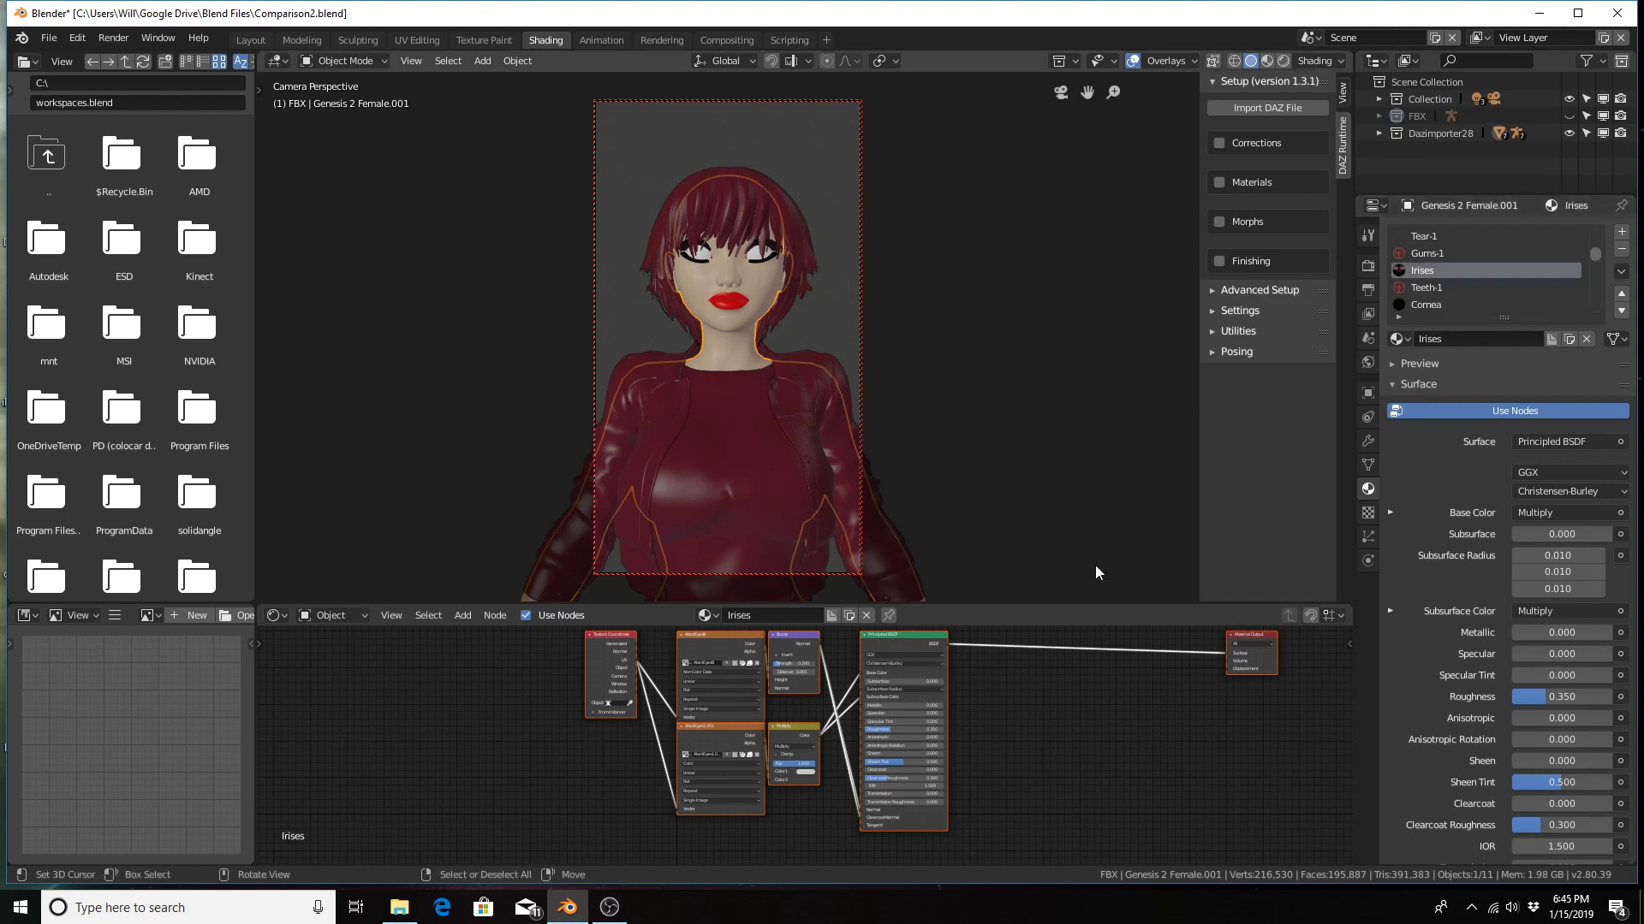
Step: Move Cornea's Transparent BSDF node beside the output and set Cornea to Alpha Blend
{"action": "left_click", "coordinate": [1421, 306]}
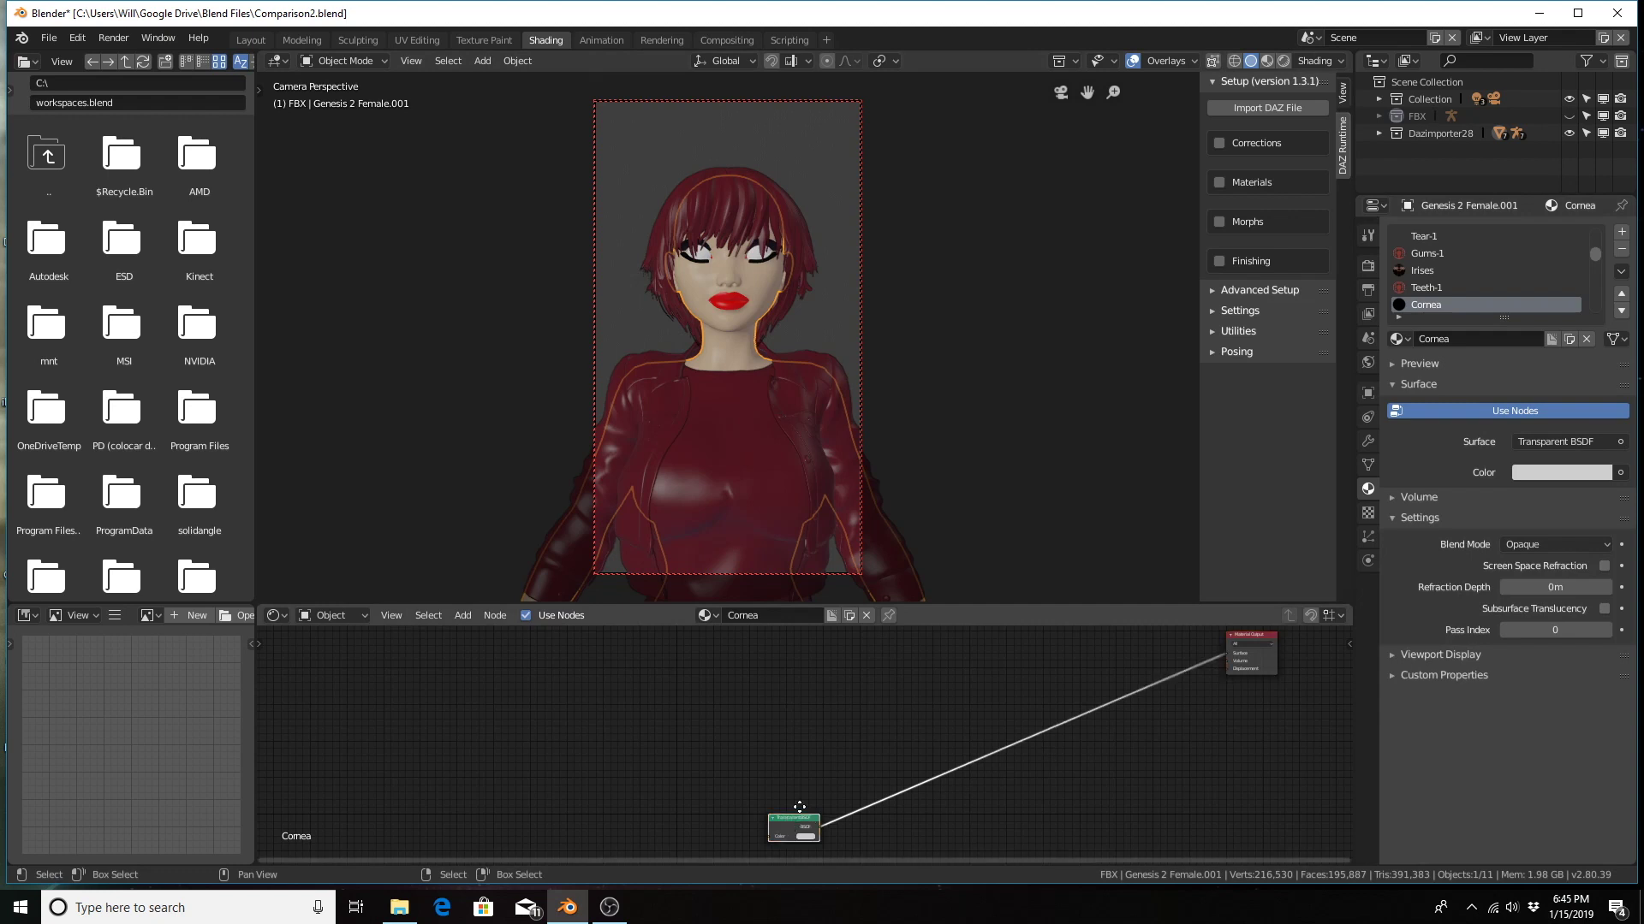
{"action": "left_click_drag", "start_coordinate": [790, 825], "coordinate": [1131, 676]}
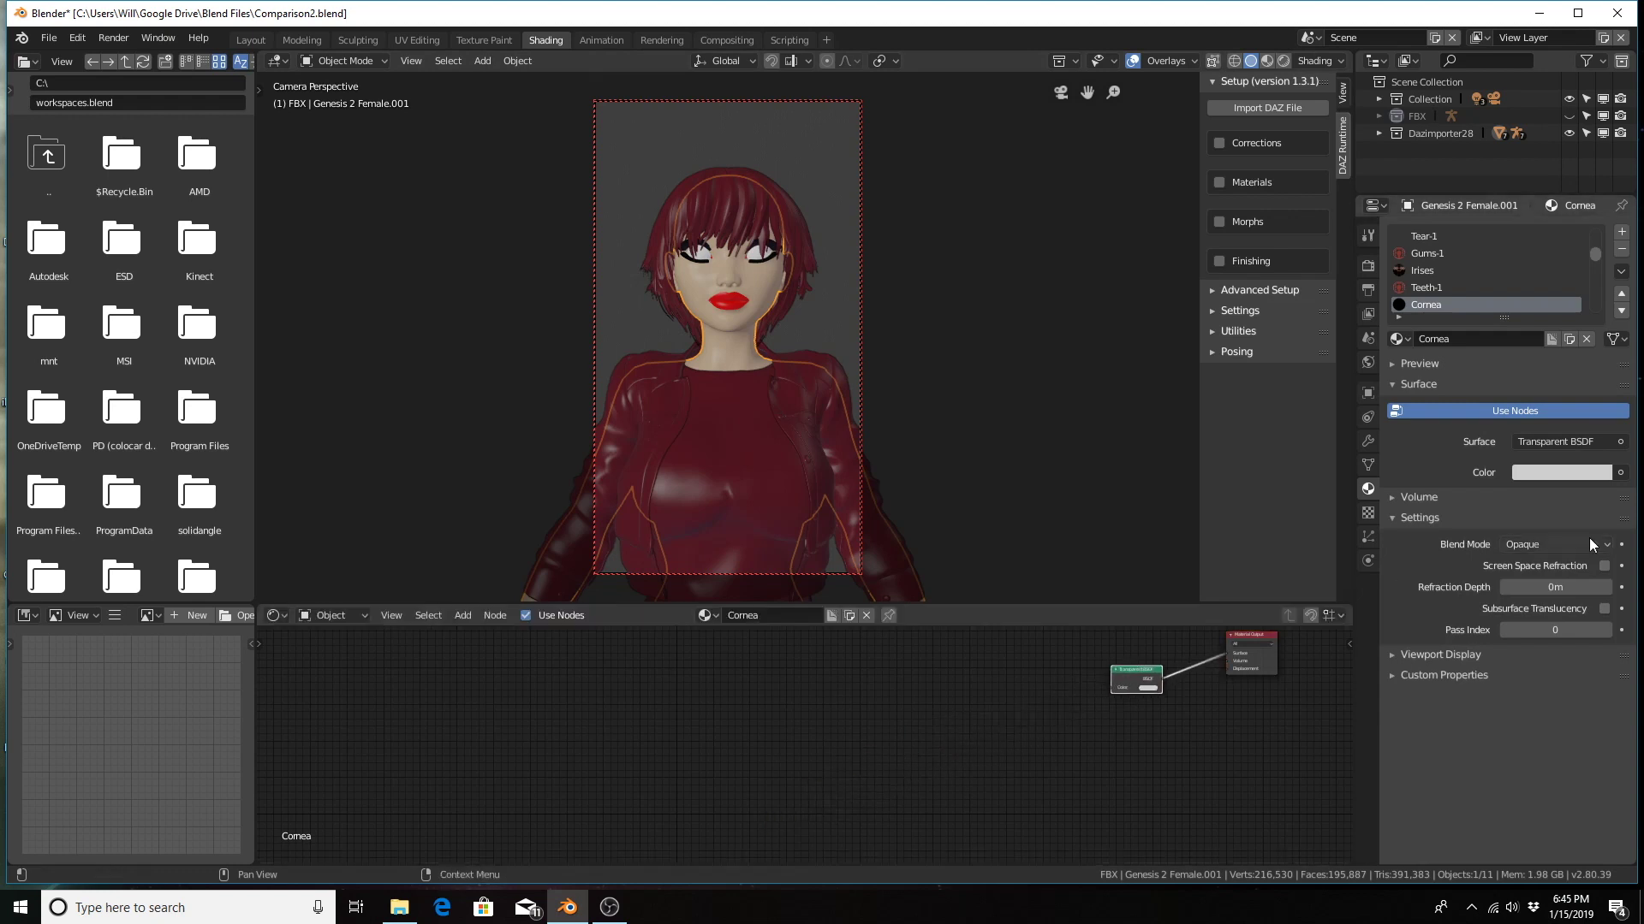
{"action": "left_click", "coordinate": [1542, 541]}
{"action": "left_click", "coordinate": [1535, 433]}
{"action": "scroll", "coordinate": [1509, 295], "scroll_direction": "down", "scroll_amount": 4}
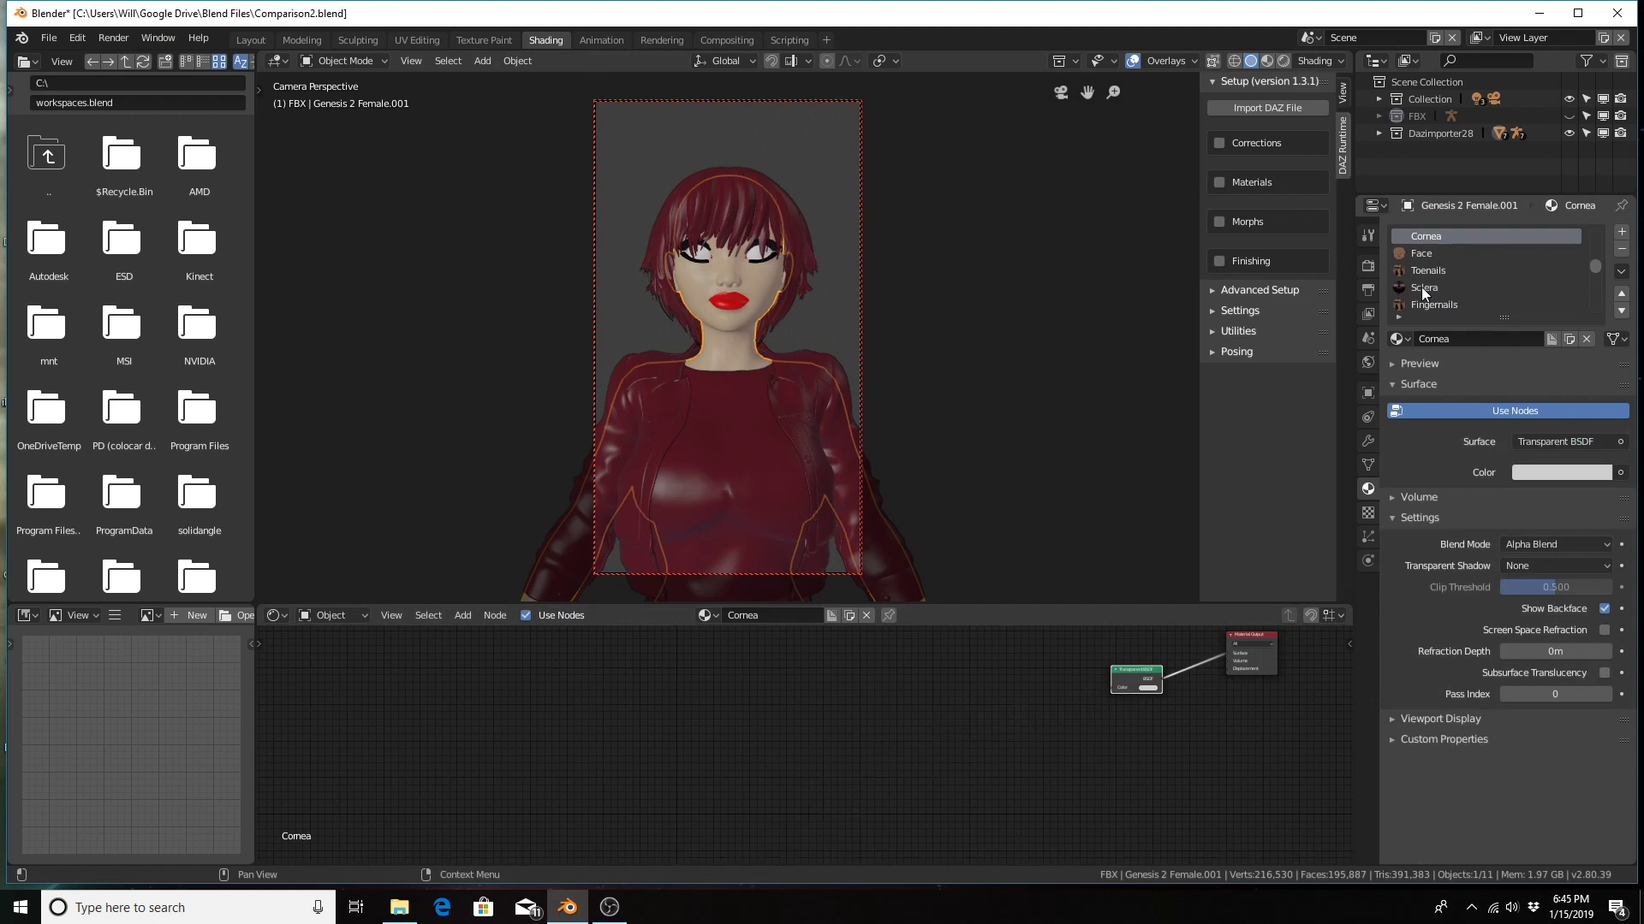
Step: Inspect the Sclera material's settings
{"action": "left_click", "coordinate": [1422, 286]}
{"action": "scroll", "coordinate": [1469, 298], "scroll_direction": "down", "scroll_amount": 2}
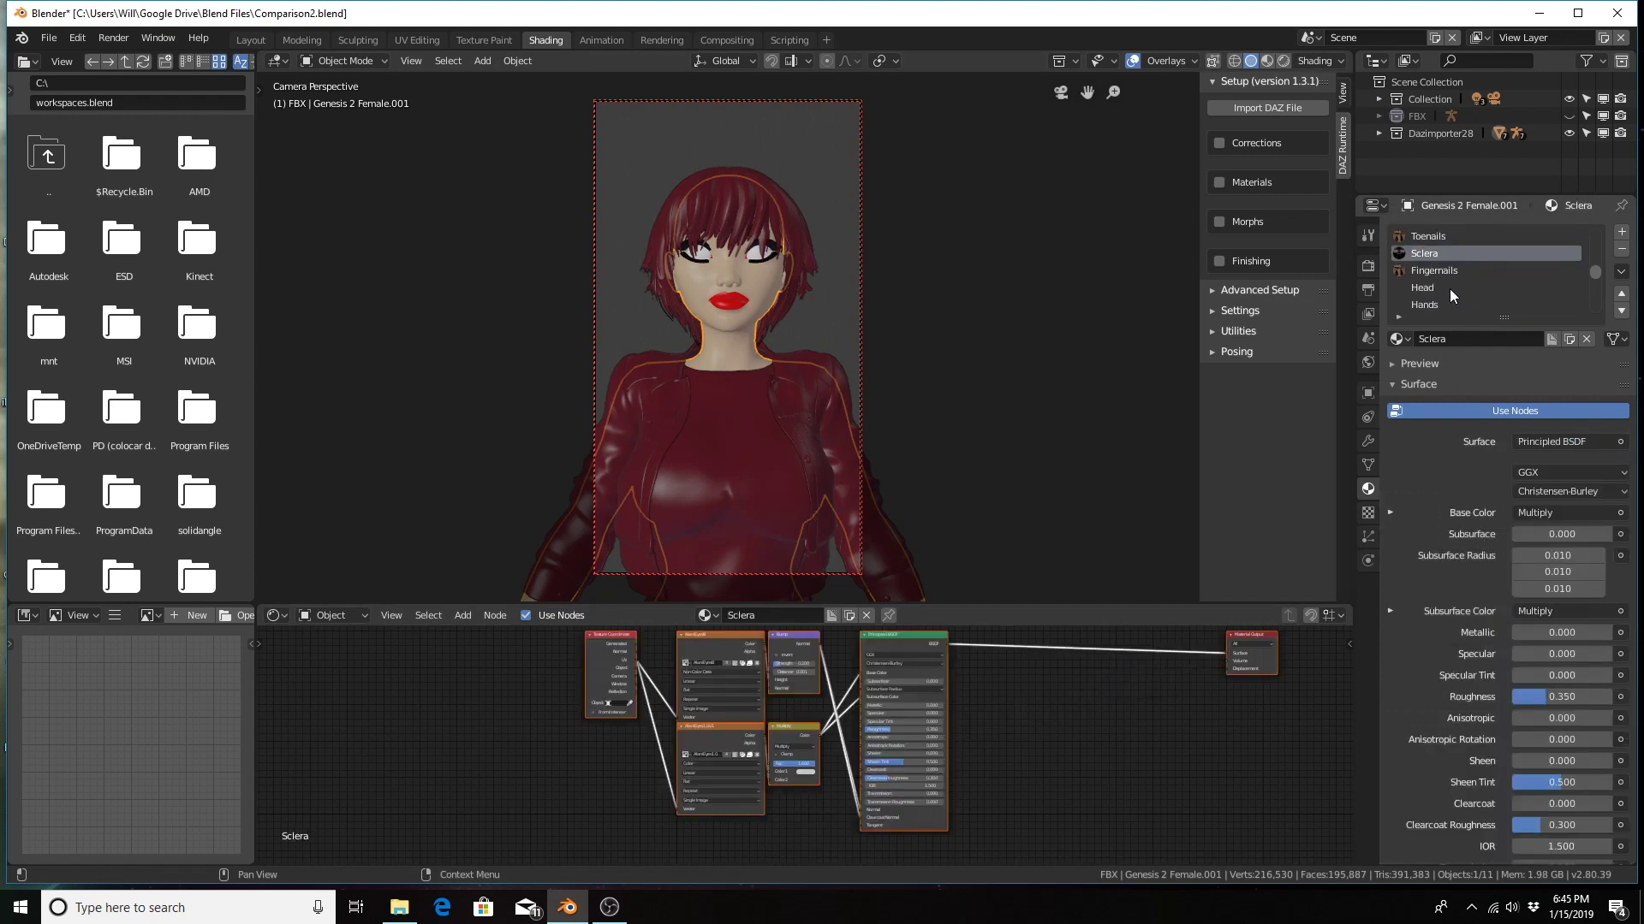
{"action": "scroll", "coordinate": [1449, 291], "scroll_direction": "down", "scroll_amount": 4}
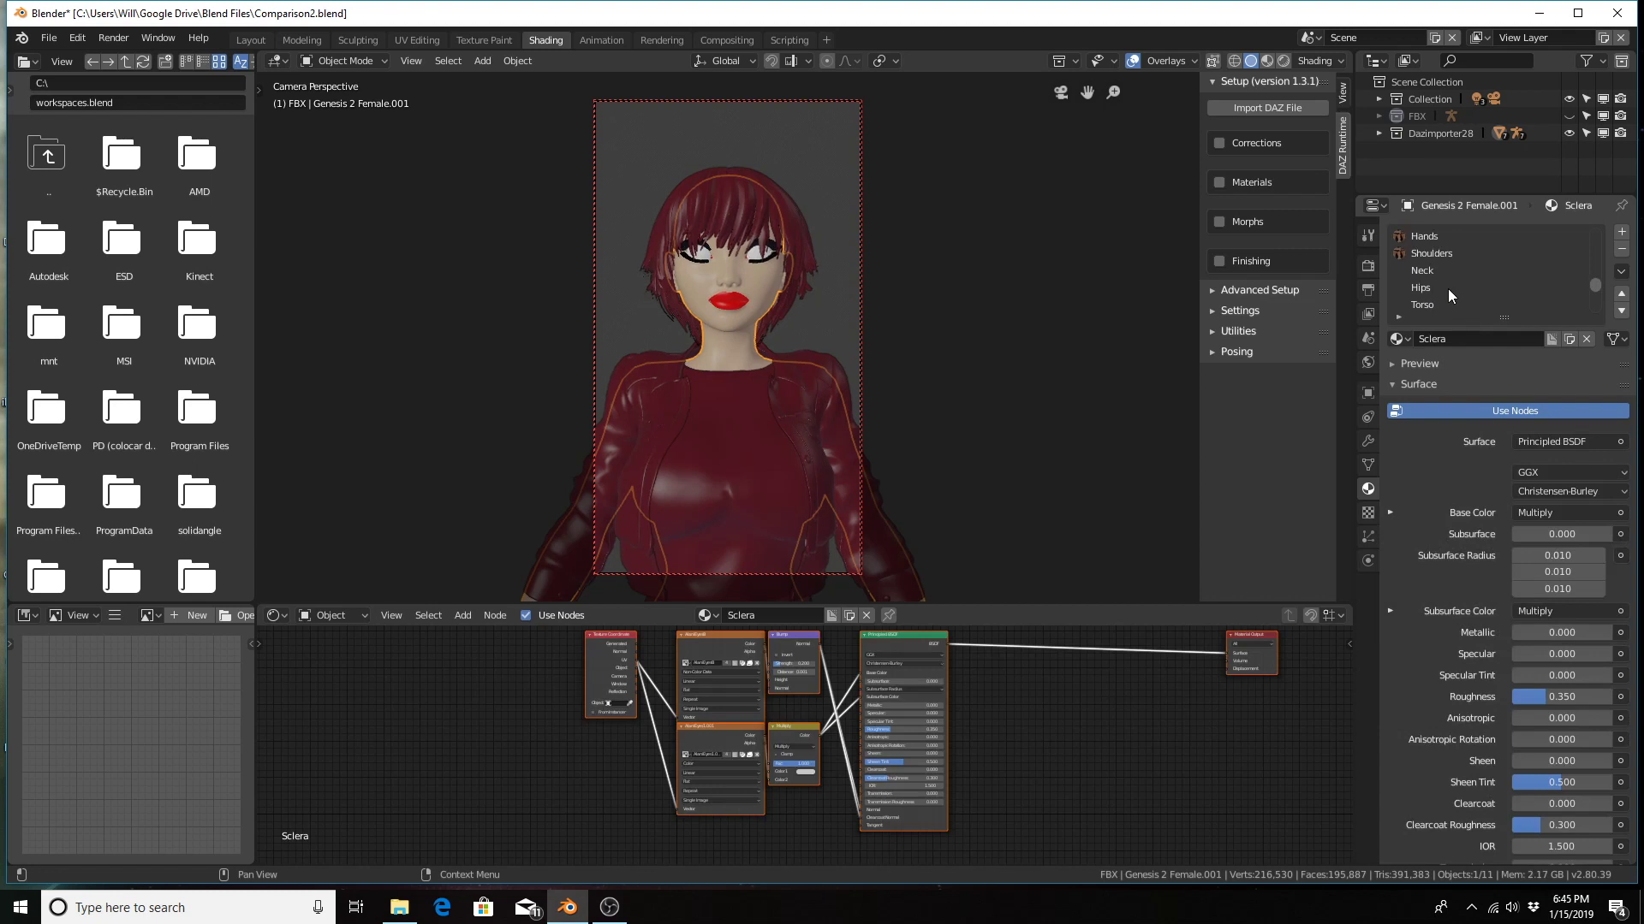
{"action": "scroll", "coordinate": [1444, 304], "scroll_direction": "down", "scroll_amount": 1}
{"action": "scroll", "coordinate": [1442, 294], "scroll_direction": "down", "scroll_amount": 4}
Step: Change the Eyelashes-1 Mix Shader material's blend mode from Opaque to Alpha Blend
{"action": "left_click", "coordinate": [1444, 292]}
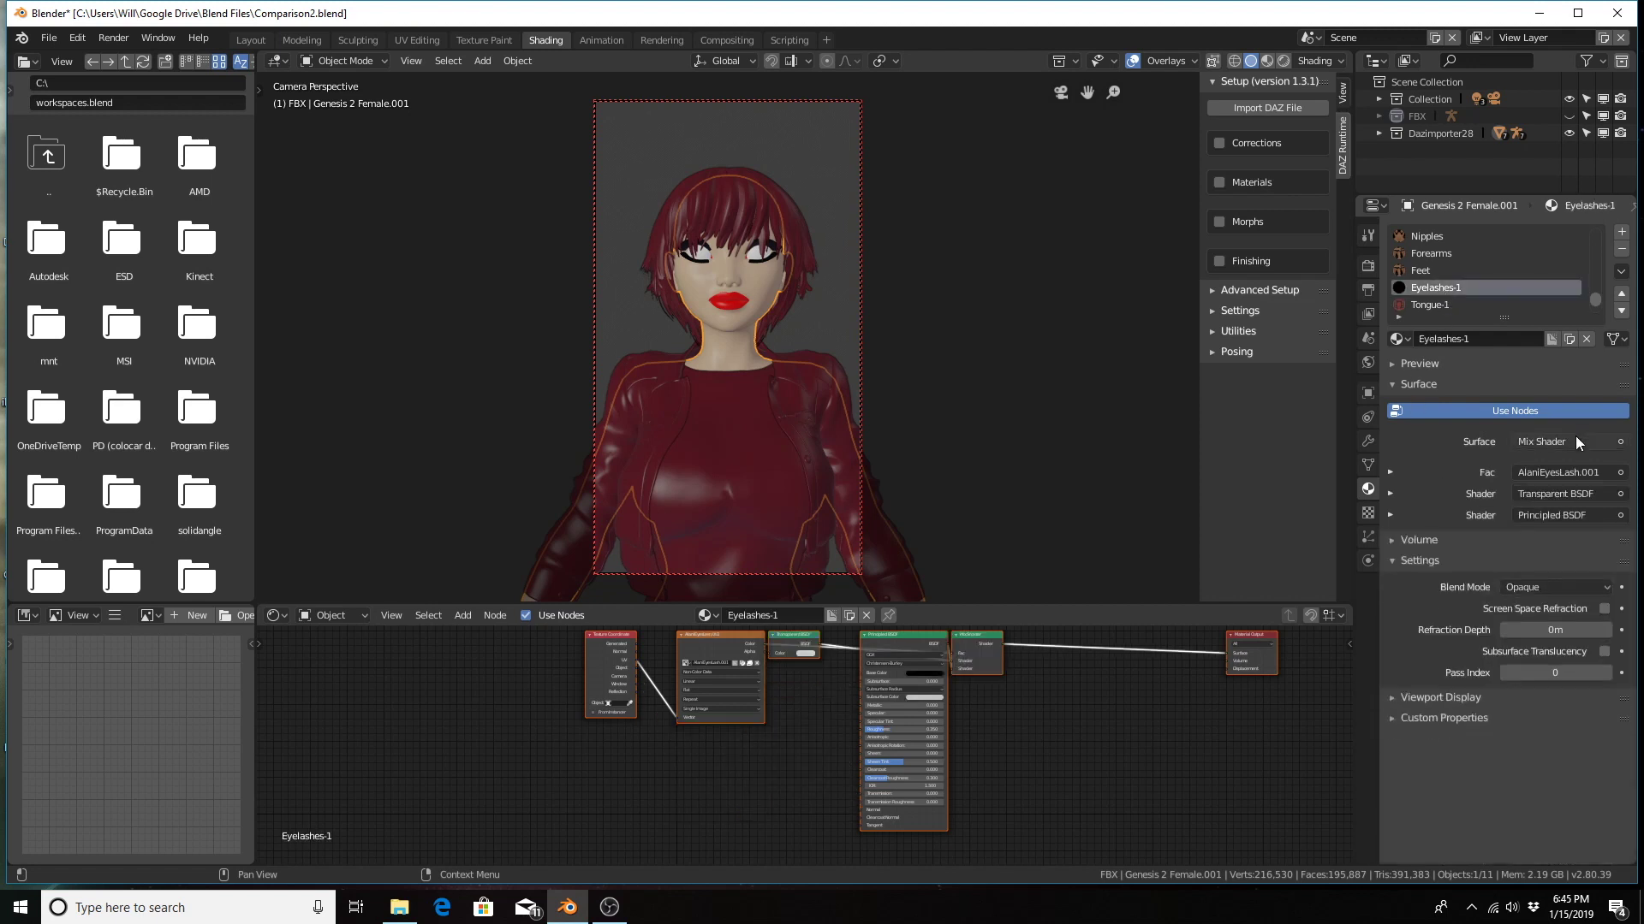
{"action": "left_click", "coordinate": [1565, 584]}
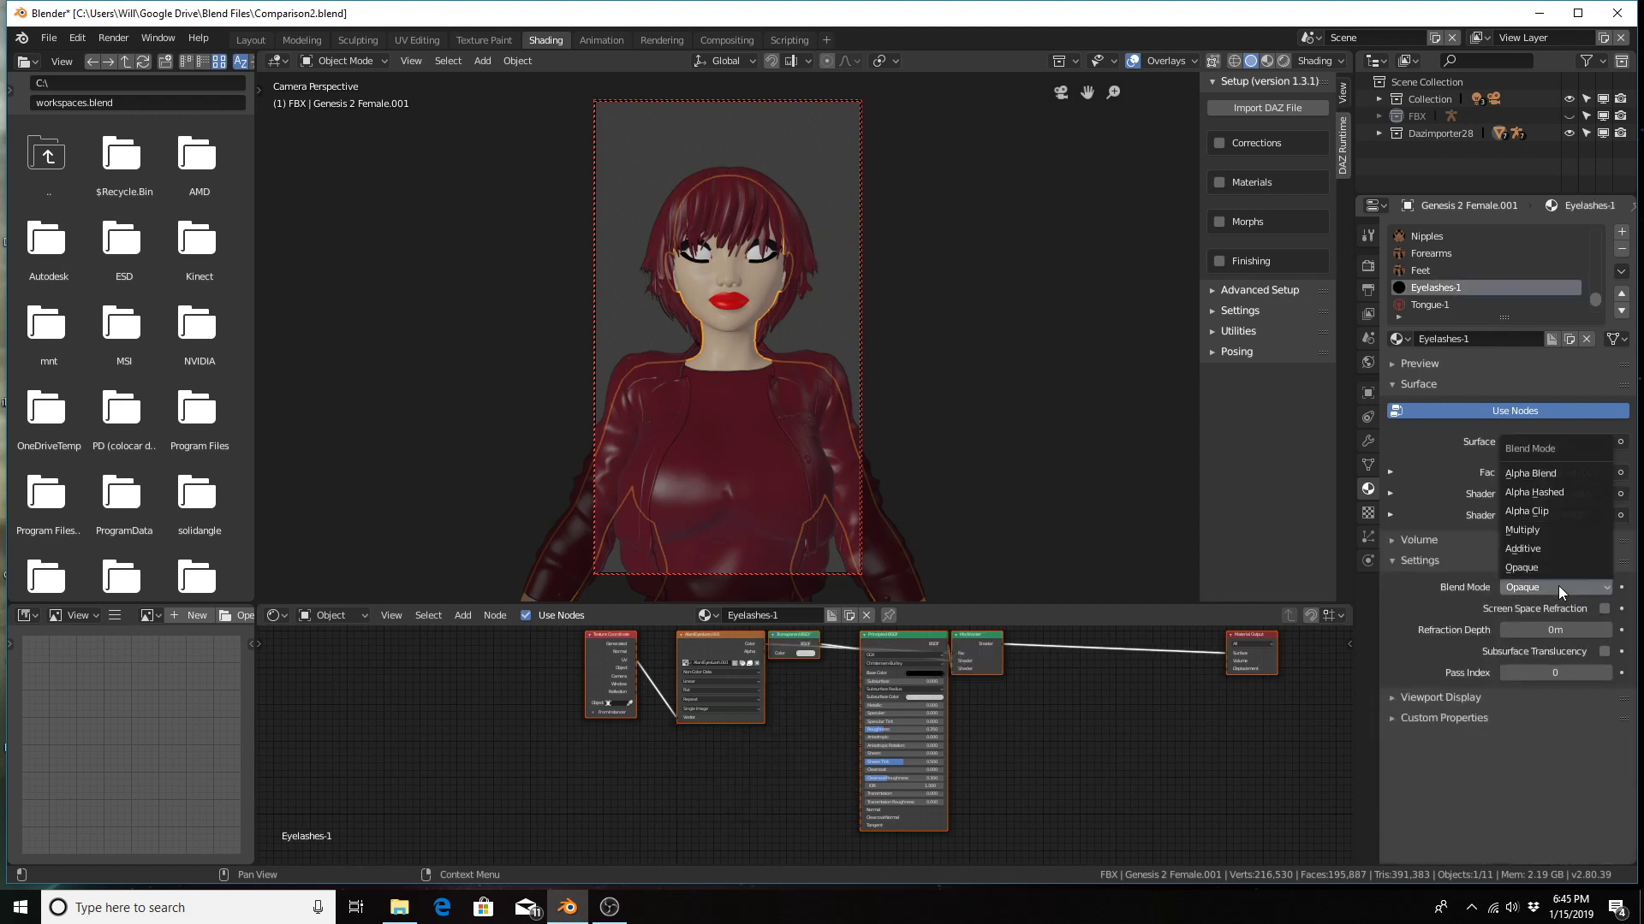
{"action": "left_click", "coordinate": [1563, 475]}
{"action": "scroll", "coordinate": [1485, 293], "scroll_direction": "down", "scroll_amount": 2}
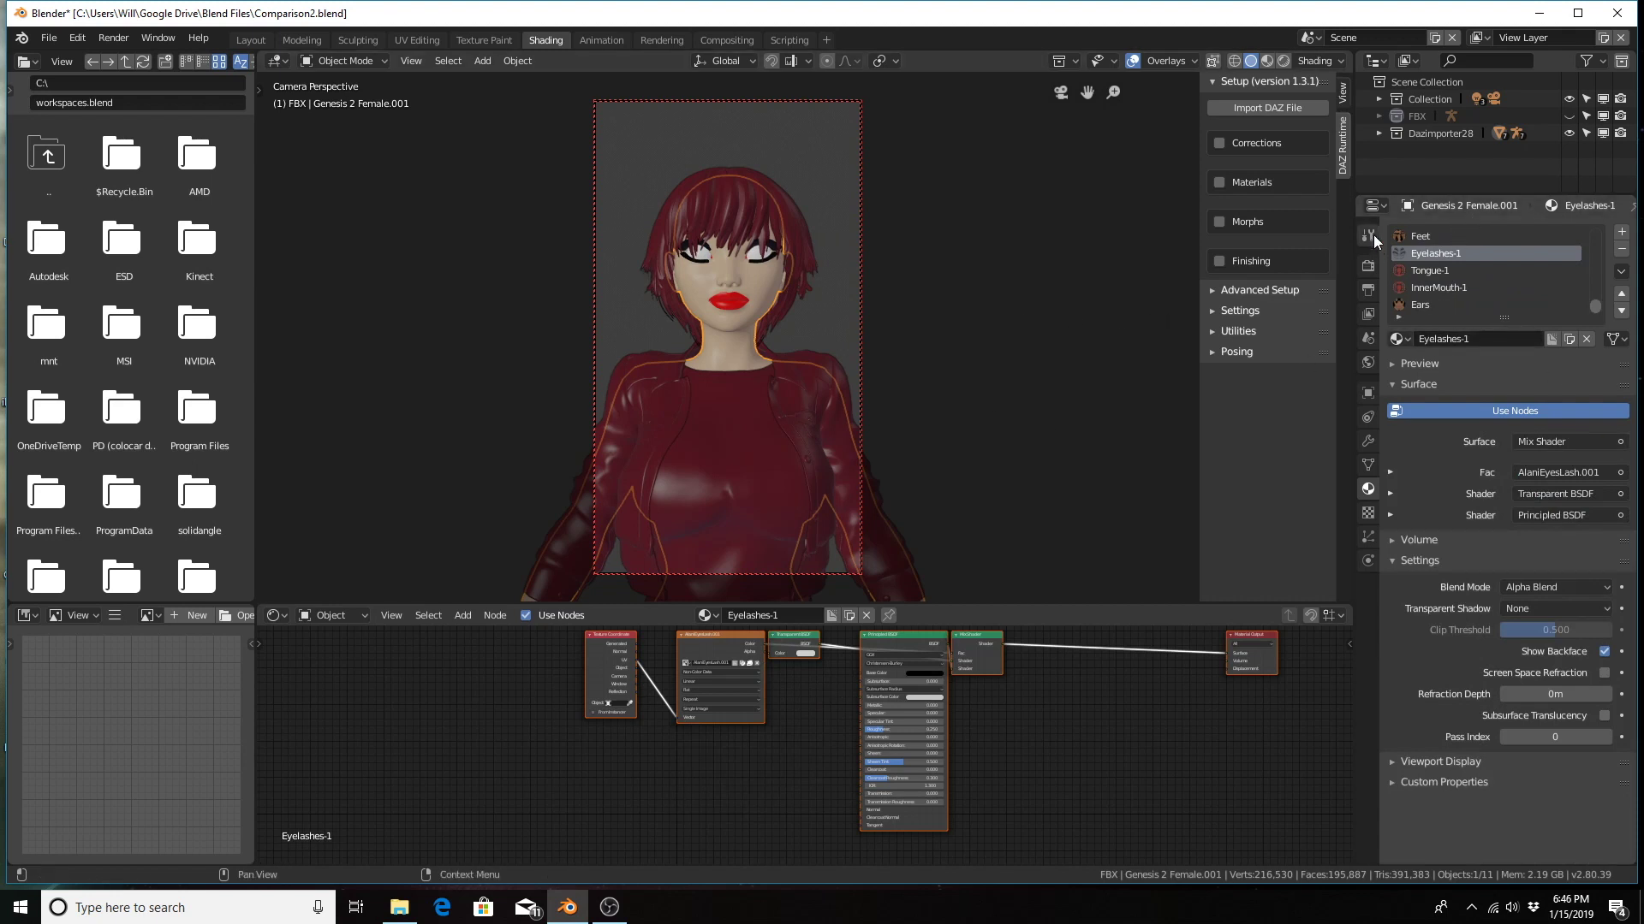
Step: Confirm Eevee in Render properties and switch the viewport to Rendered shading
{"action": "left_click", "coordinate": [1367, 266]}
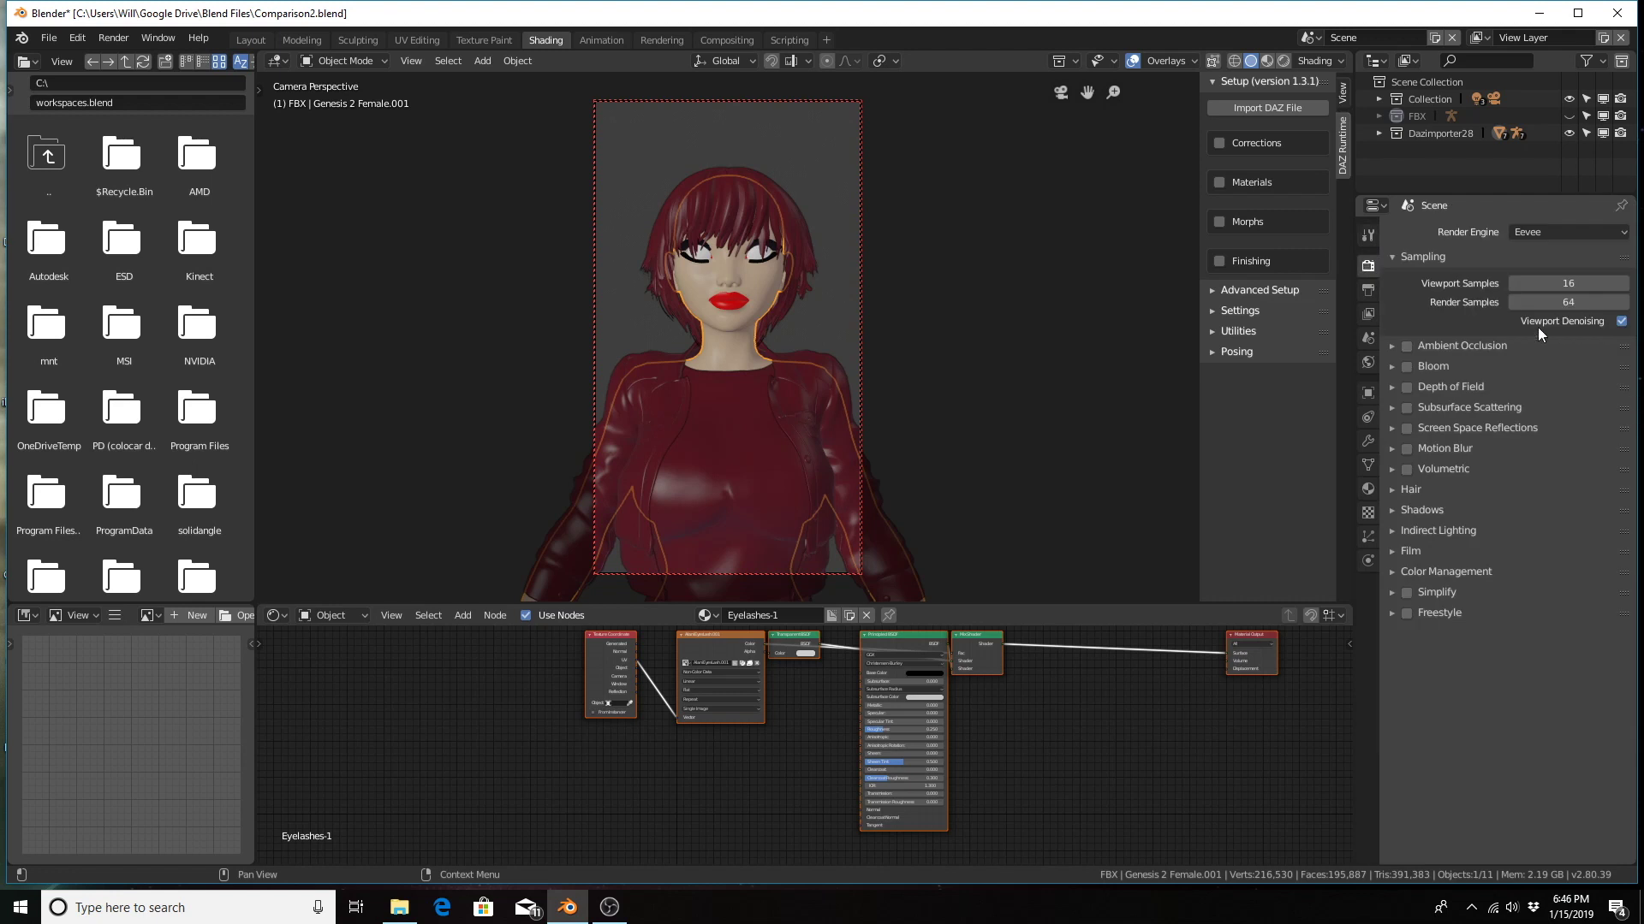
{"action": "left_click", "coordinate": [1284, 63]}
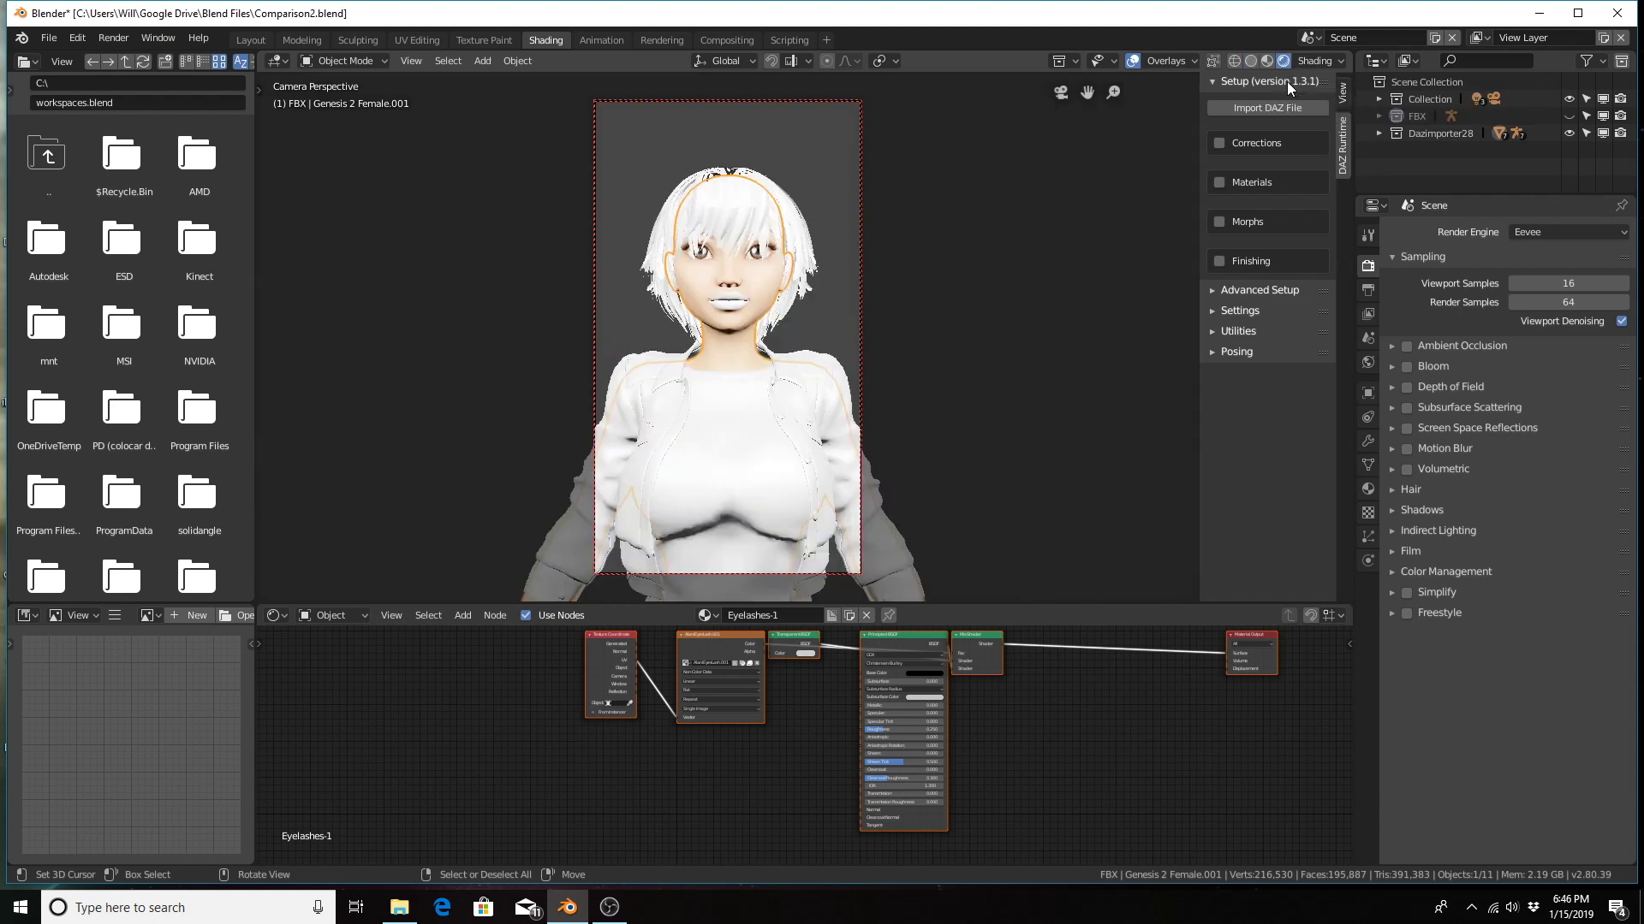
{"action": "left_click", "coordinate": [1093, 264]}
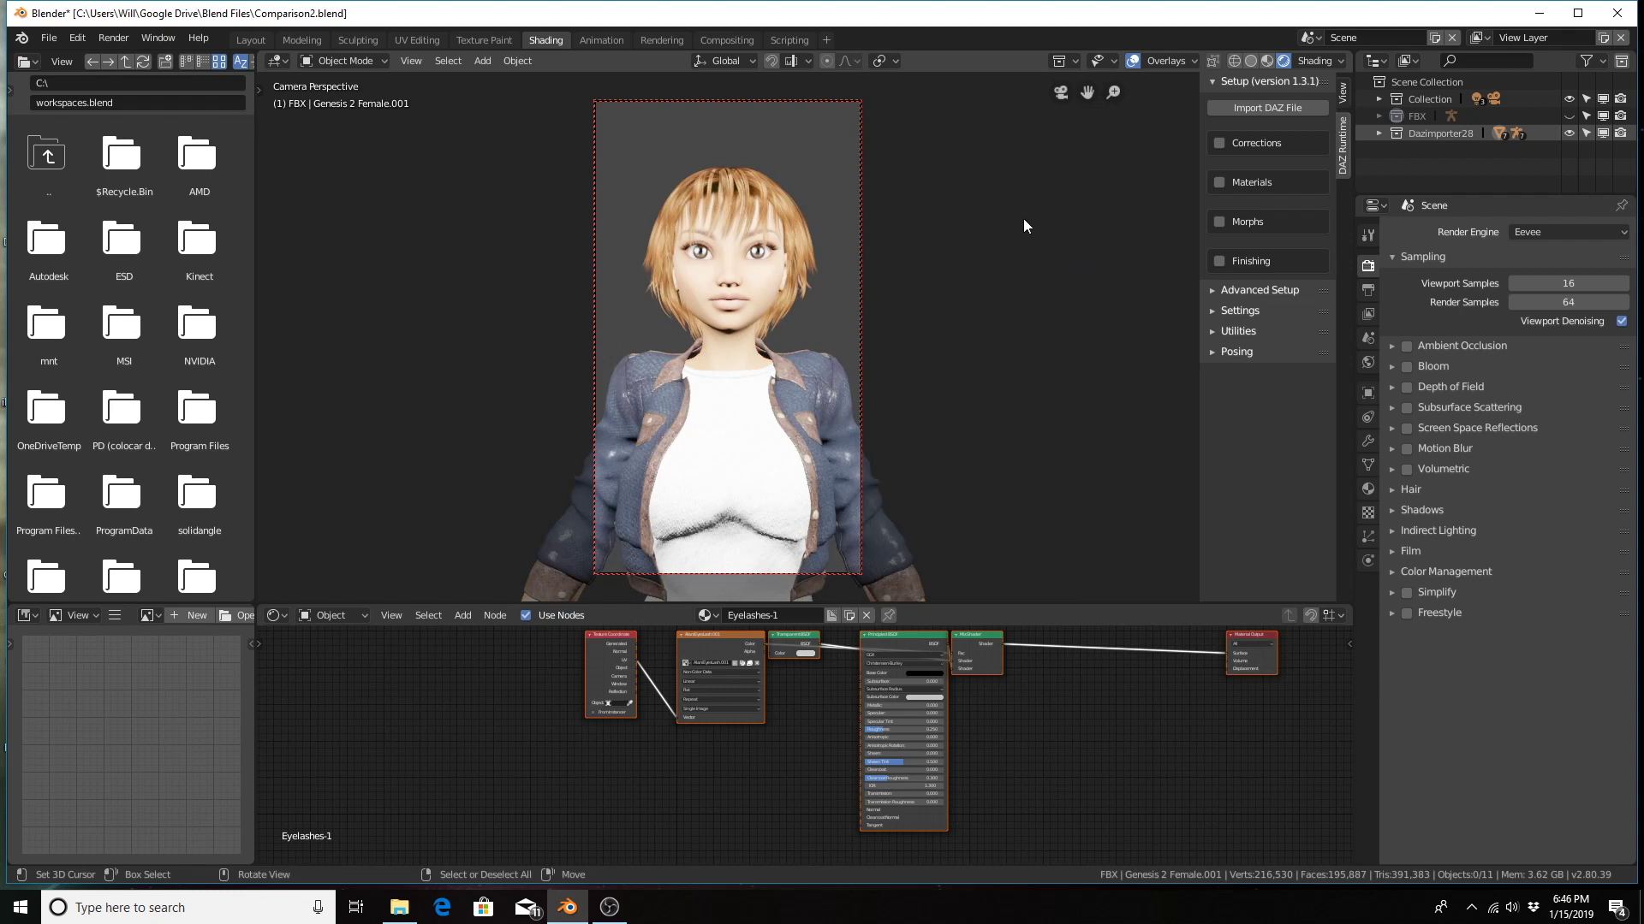